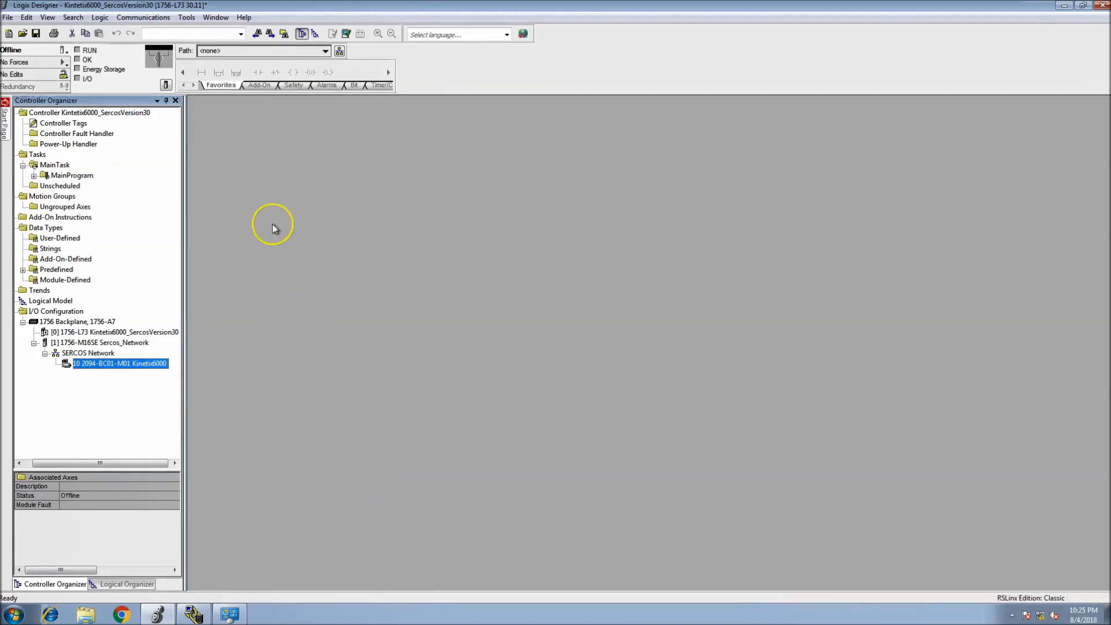
Correct the controller name to Kinetix6000_SercosVersion30 in Controller Properties and apply it
left_click(166, 86)
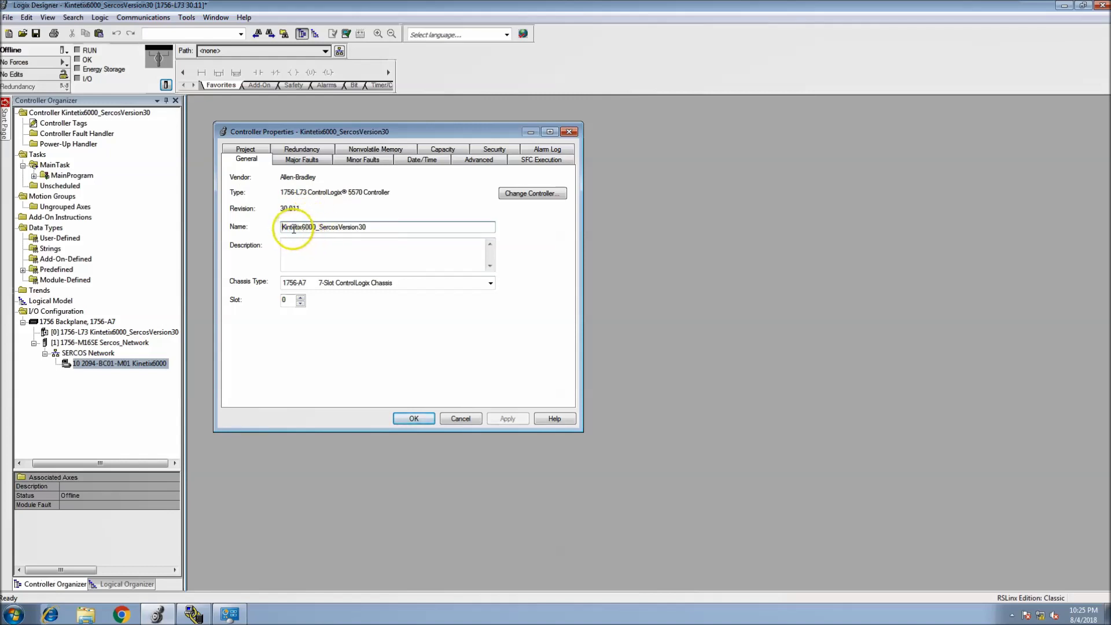
key("BackSpace")
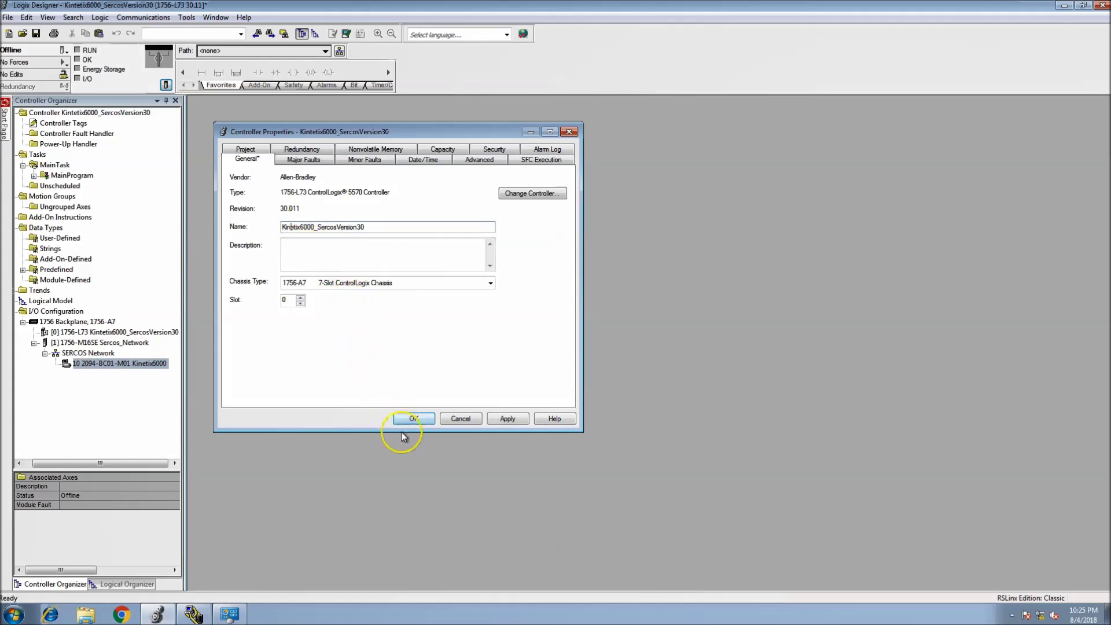
left_click(496, 423)
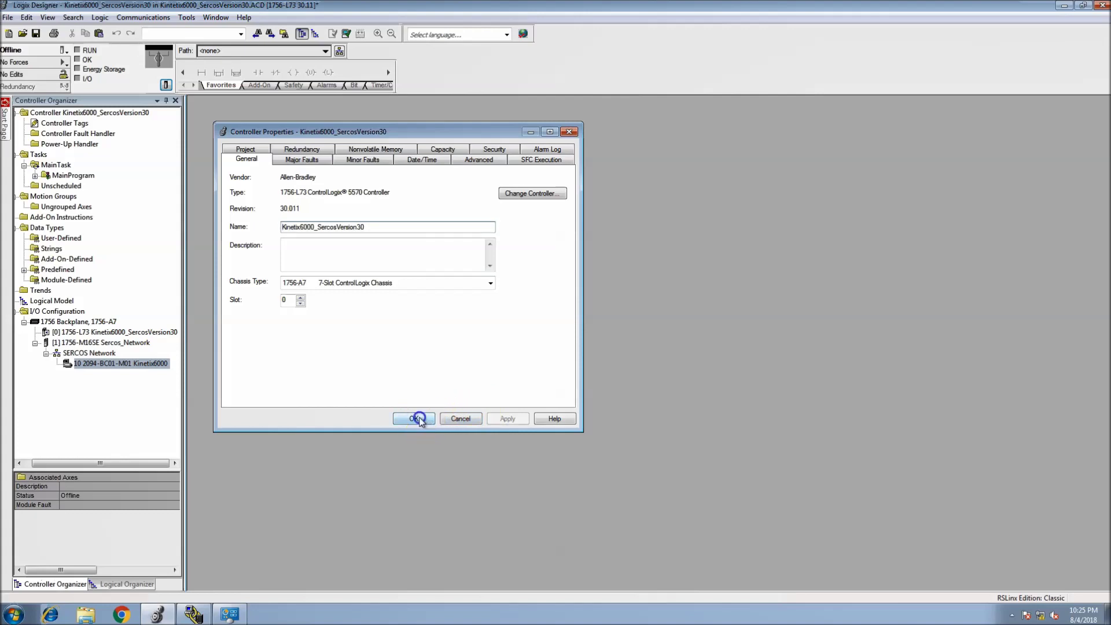
left_click(417, 418)
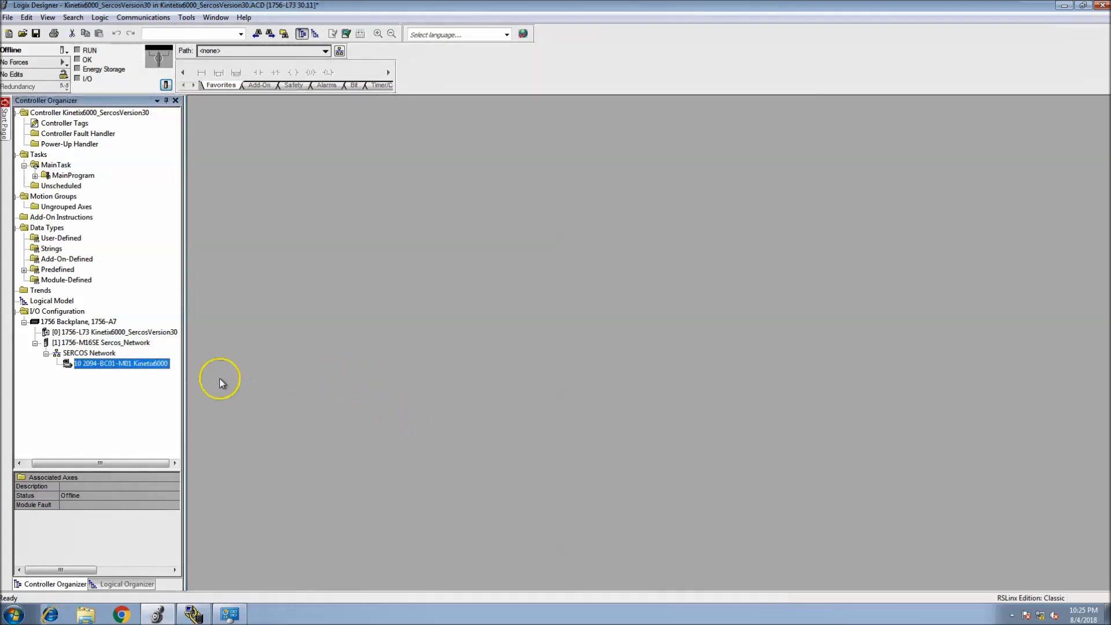
left_click(68, 333)
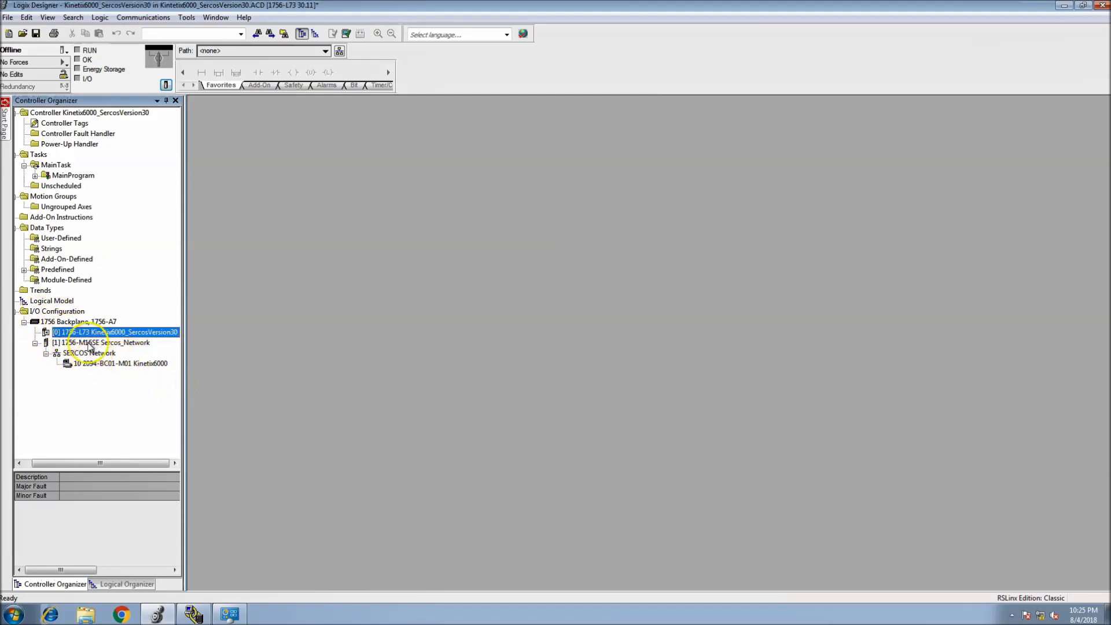
left_click(87, 343)
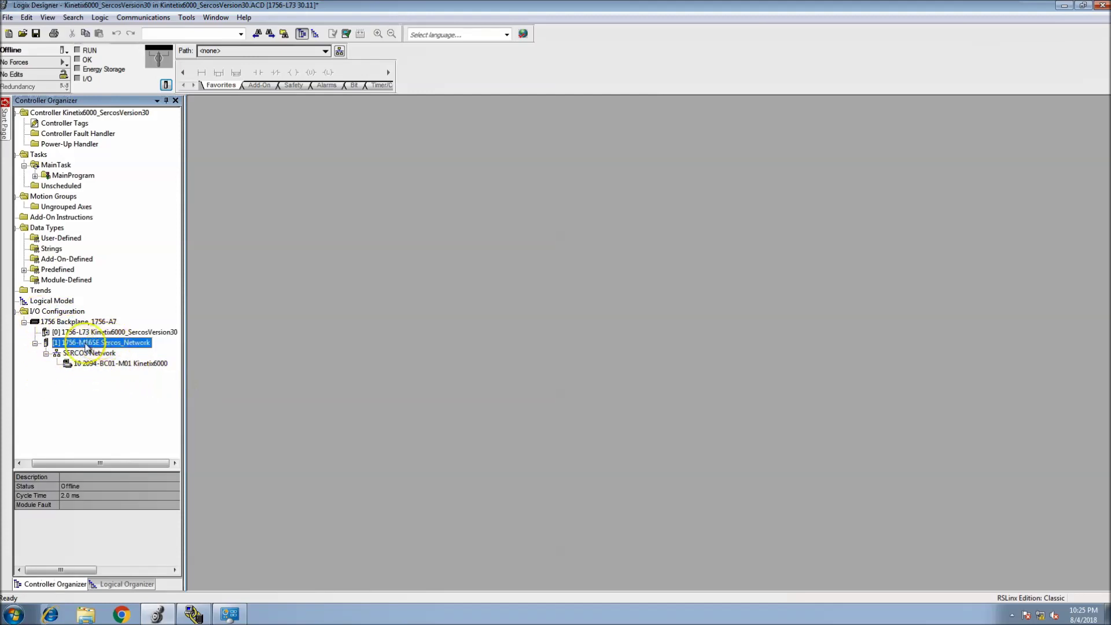
left_click(94, 346)
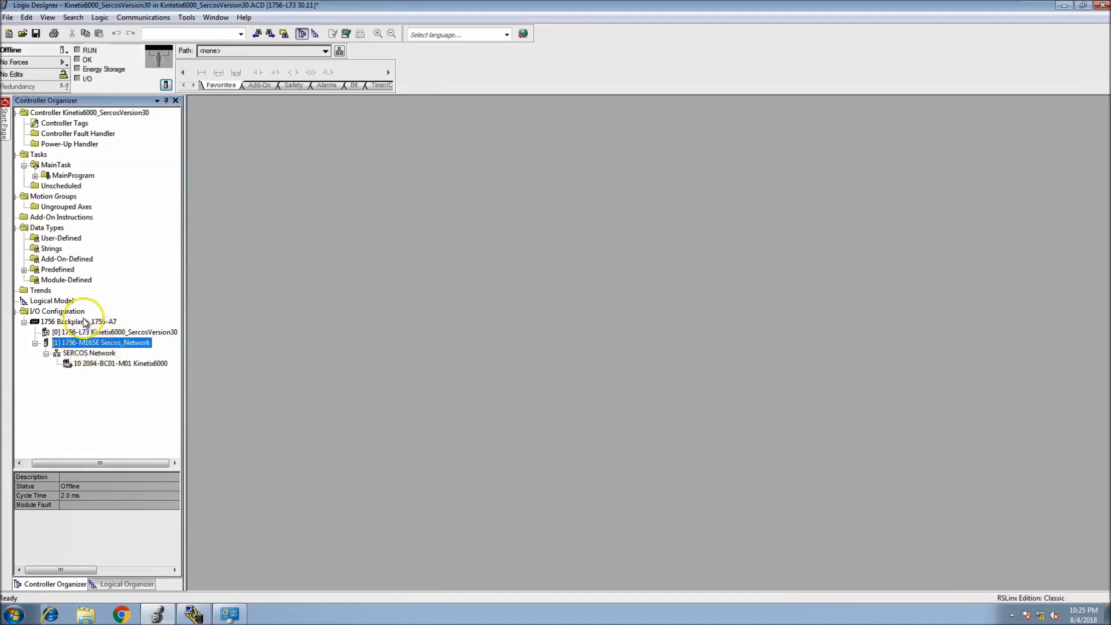
right_click(83, 321)
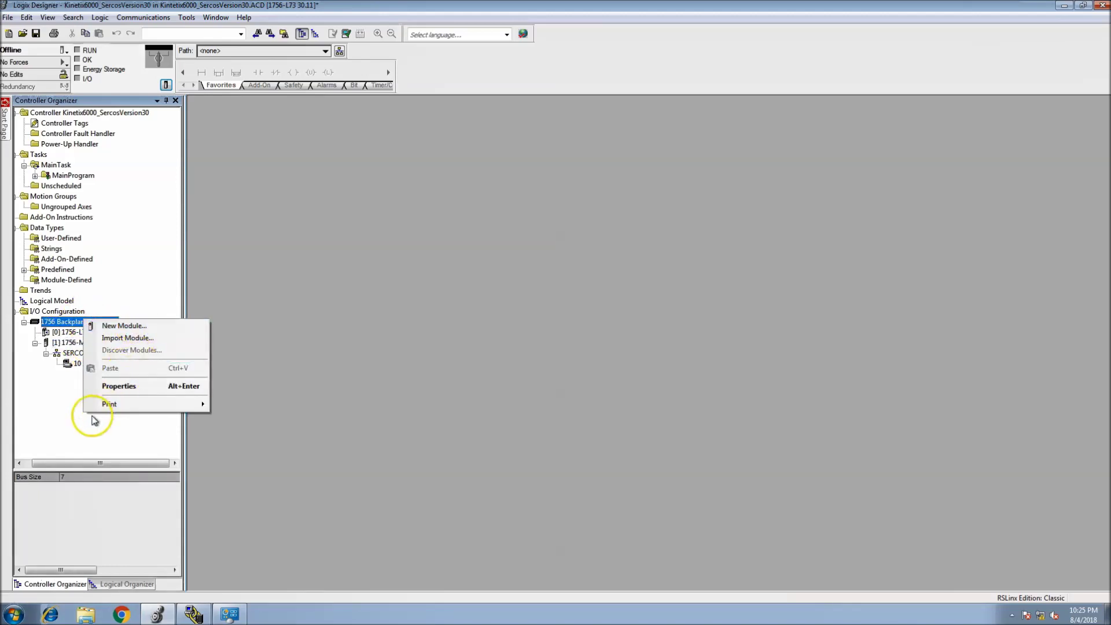
left_click(67, 414)
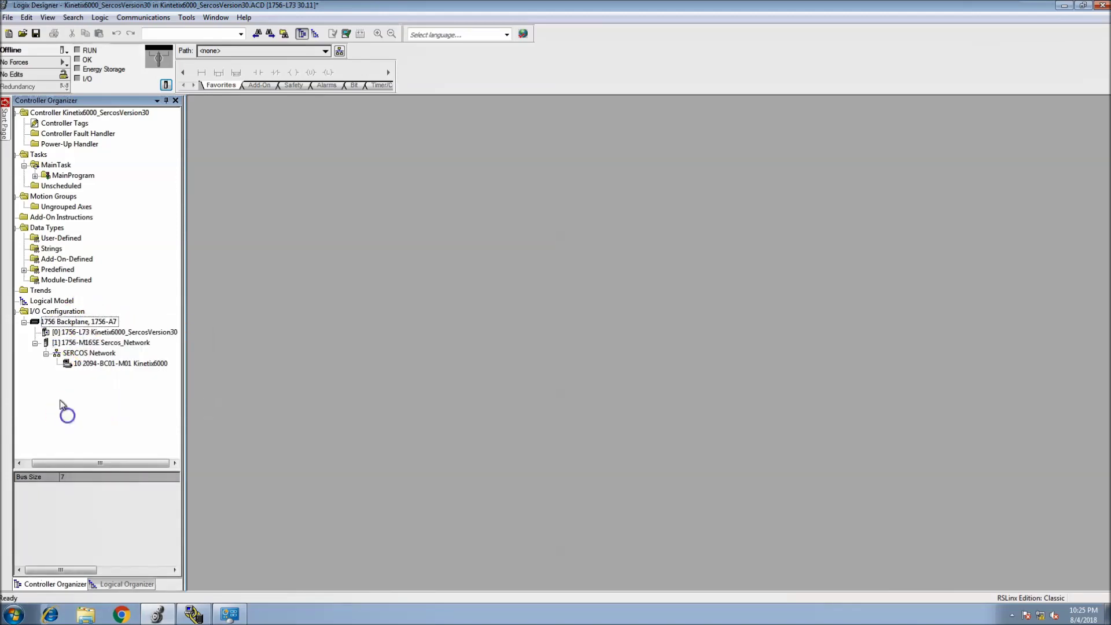
right_click(87, 343)
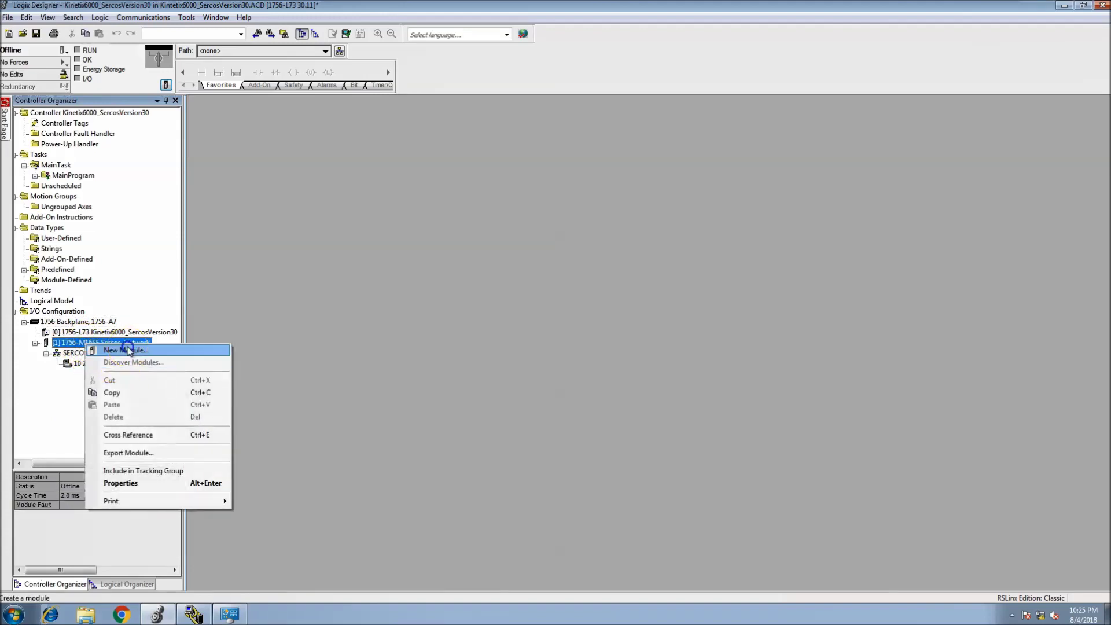
left_click(128, 350)
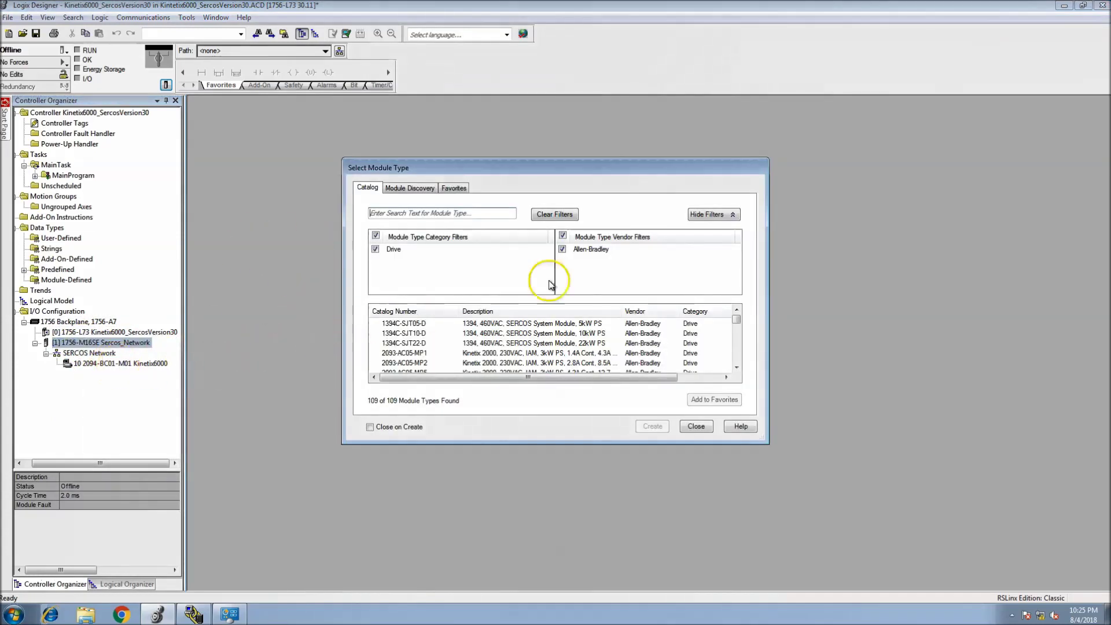
left_click(696, 426)
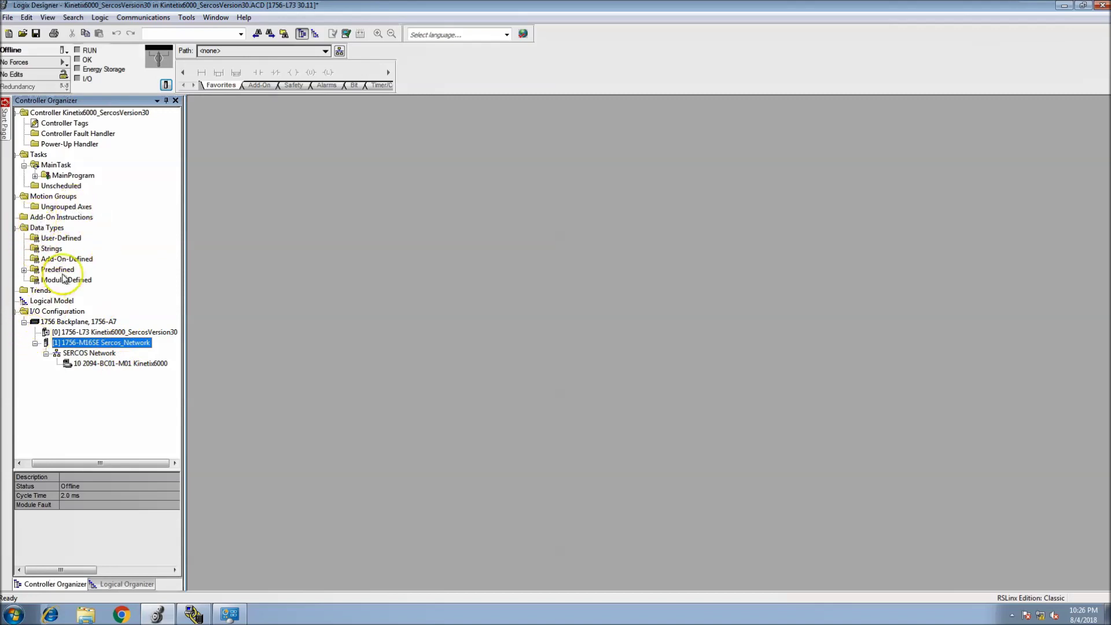
Create a new motion group named Motion_Group under Motion Groups
left_click(58, 197)
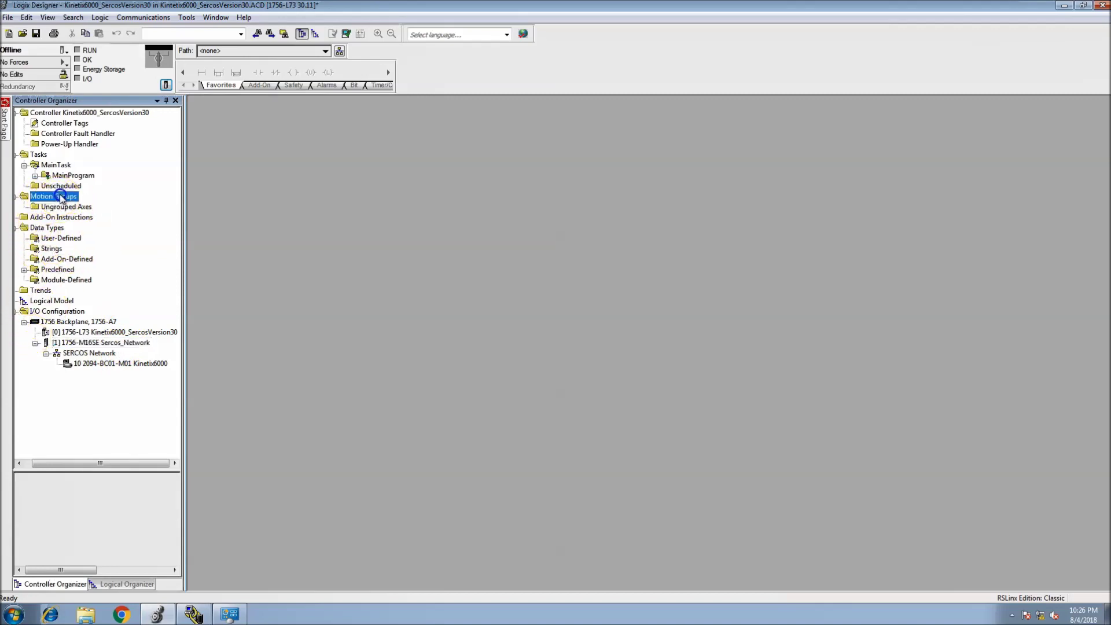
right_click(58, 197)
left_click(81, 202)
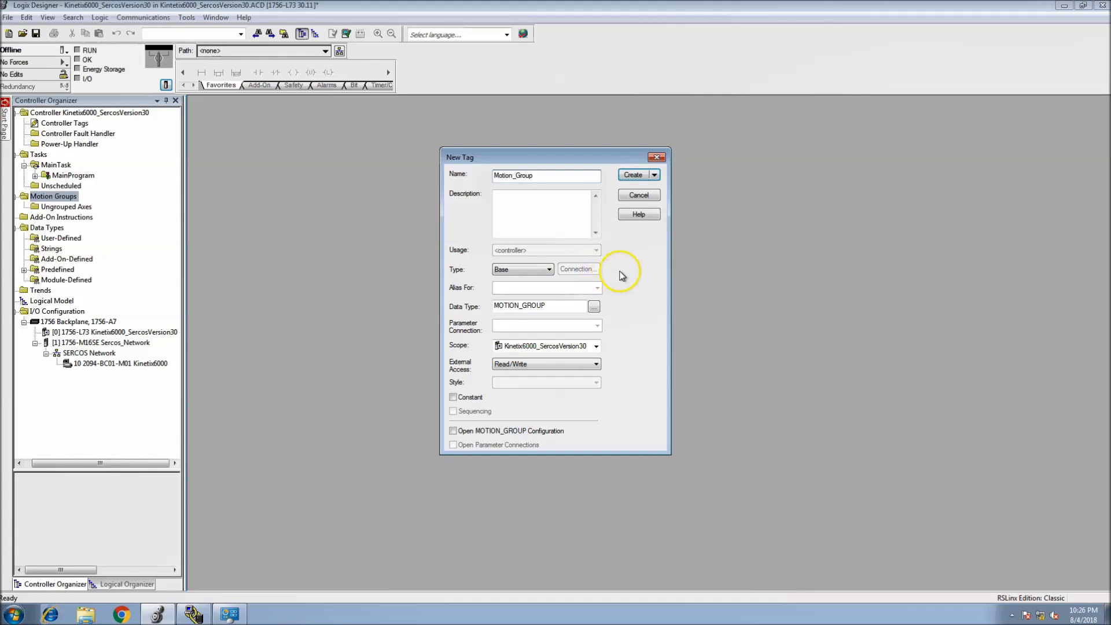
left_click(629, 175)
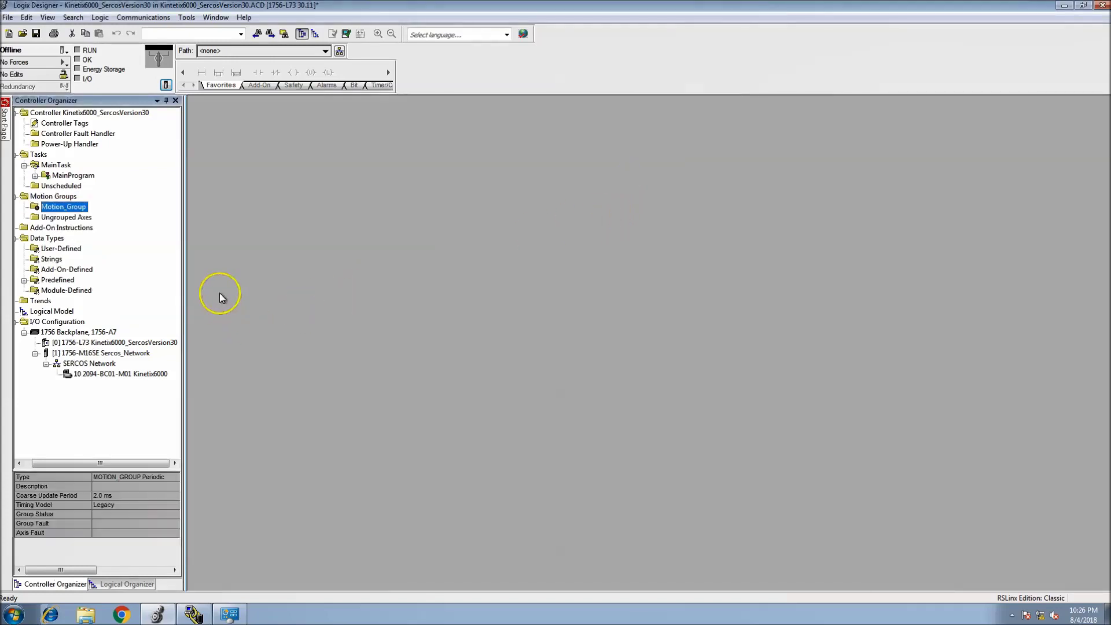
Add an AXIS_SERVO_DRIVE axis named Axis01 to Motion_Group and open its properties
left_click(75, 207)
right_click(74, 209)
mouse_move(105, 214)
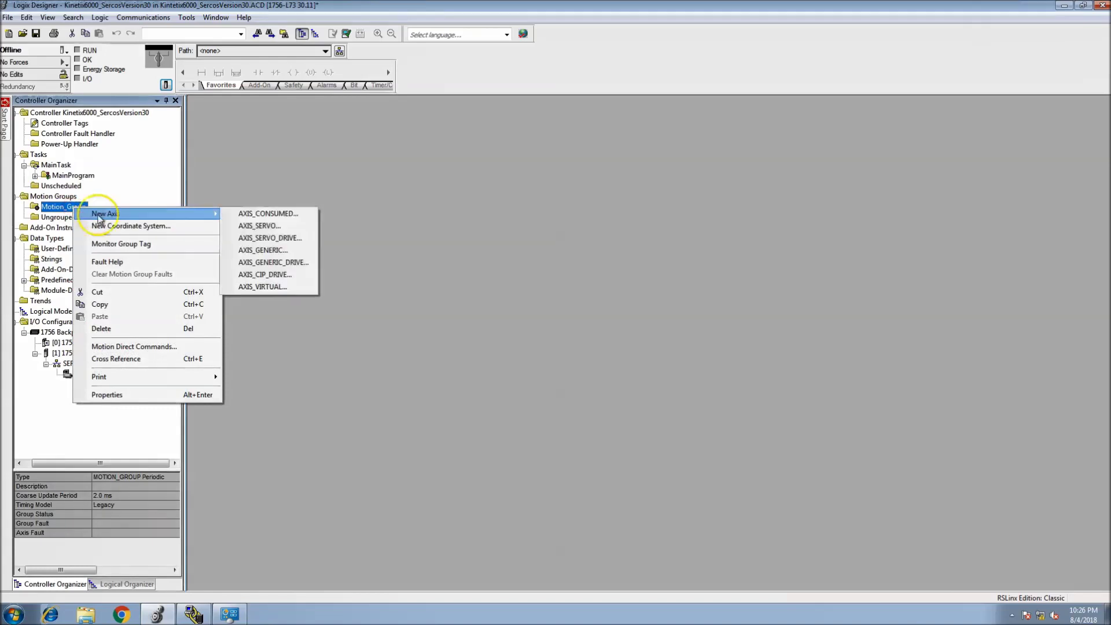
left_click(265, 239)
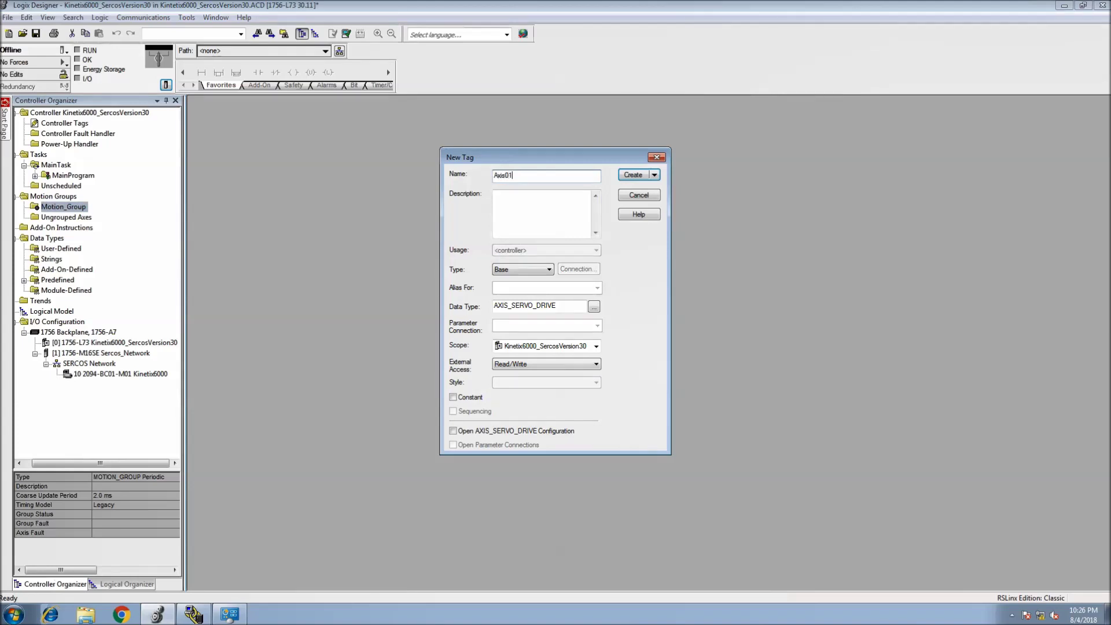
left_click(646, 179)
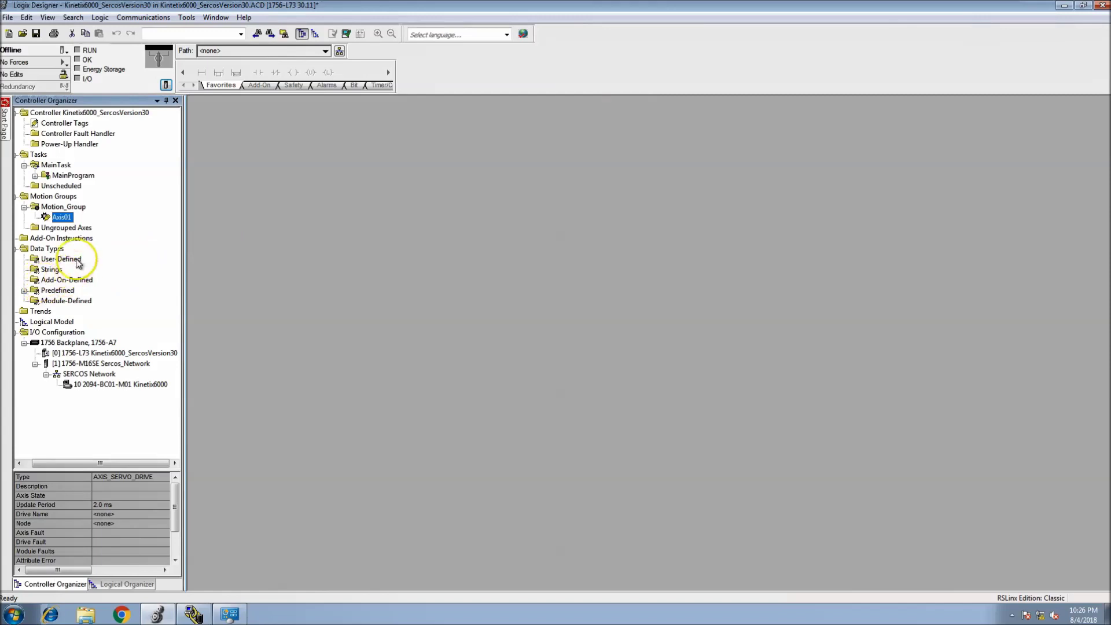
double_click(63, 217)
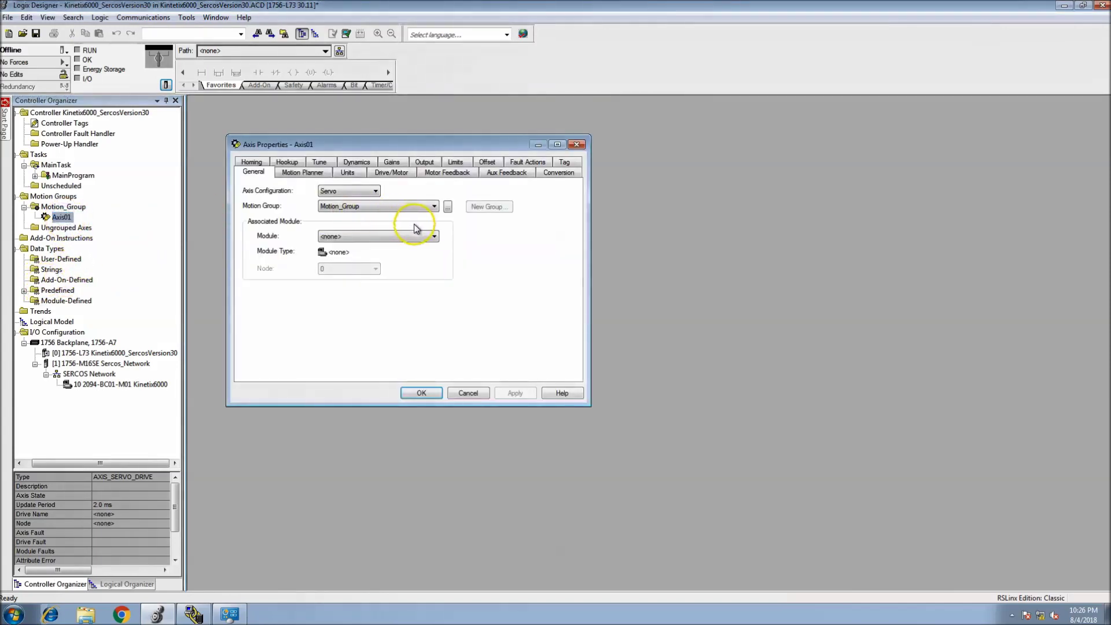
Associate Axis01 with the Kinetix6000 drive at node 10 and apply
left_click(381, 237)
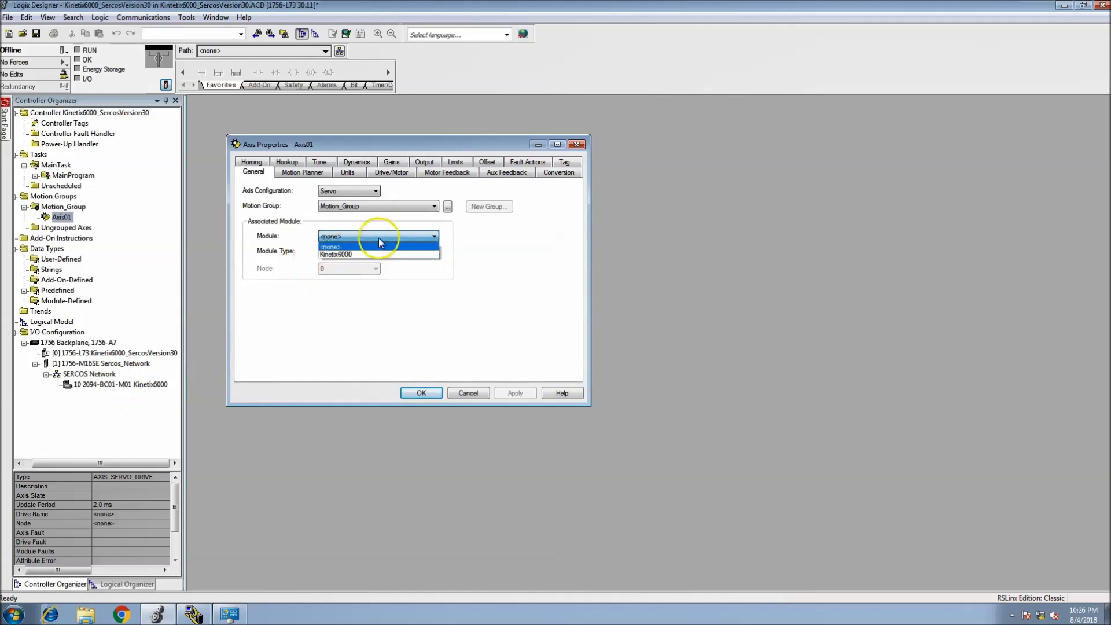
left_click(359, 255)
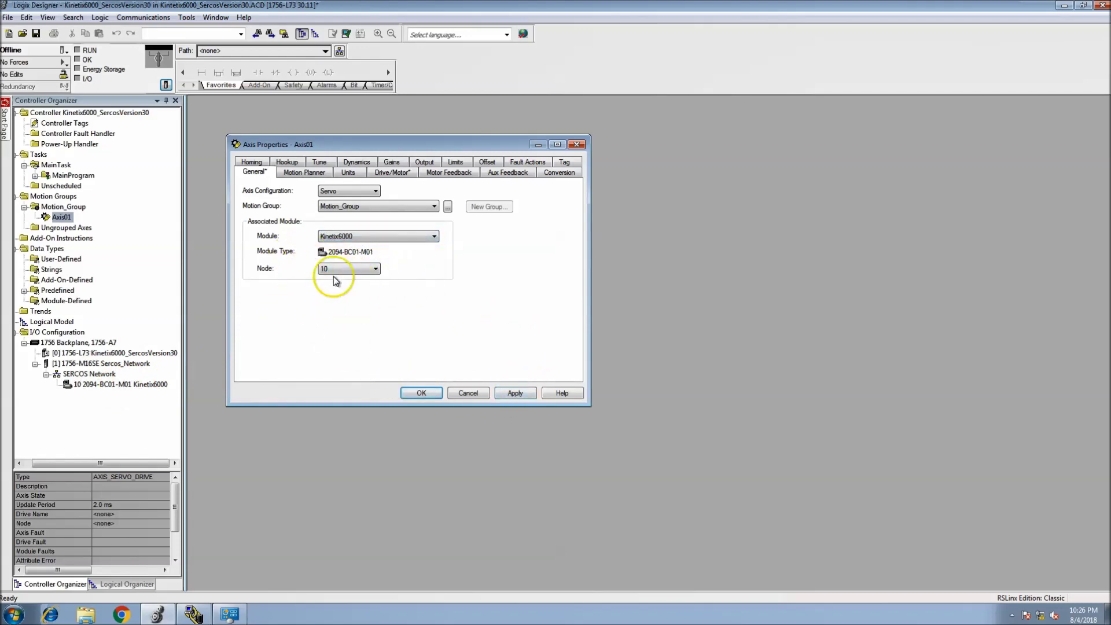
left_click(514, 393)
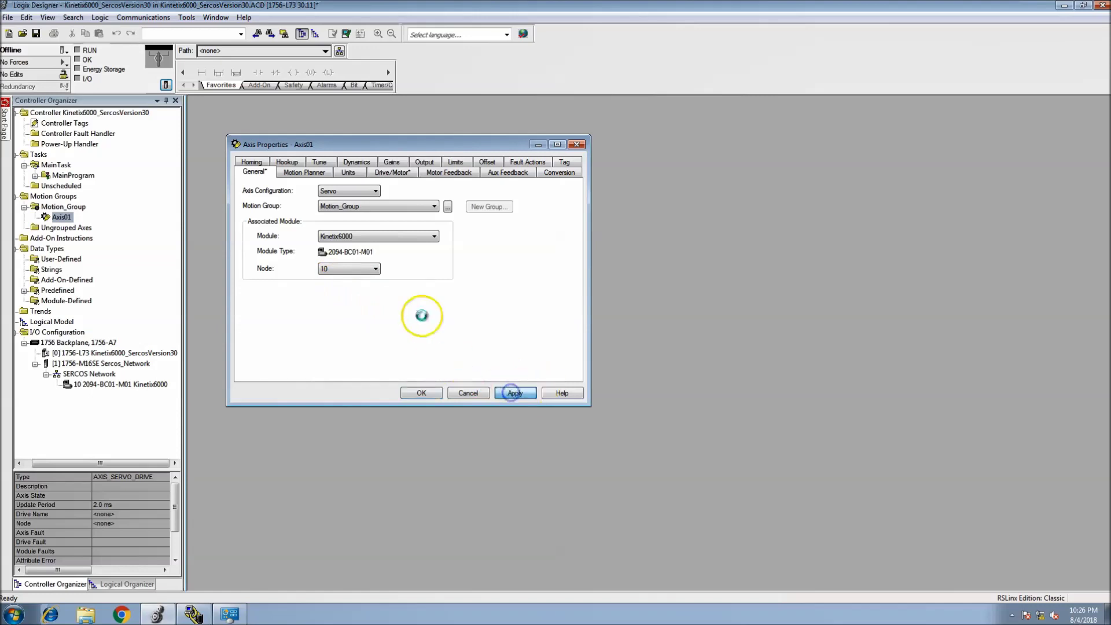
Turn off Drive Enable Input Checking on the Drive/Motor tab and list the motor catalog numbers
left_click(392, 172)
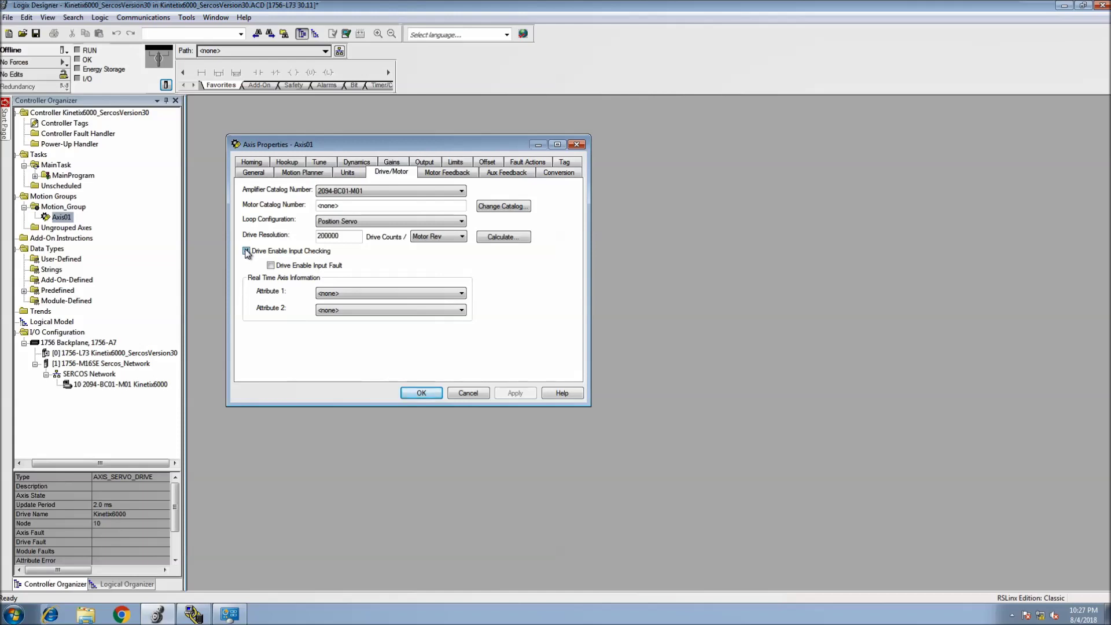
left_click(247, 252)
left_click(512, 209)
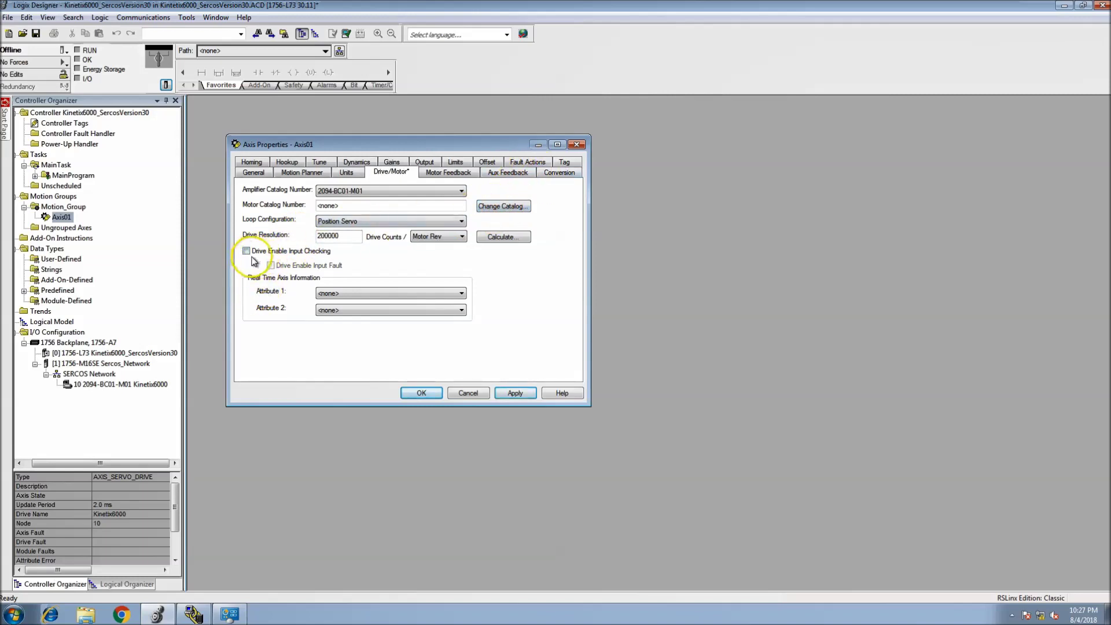
left_click(495, 207)
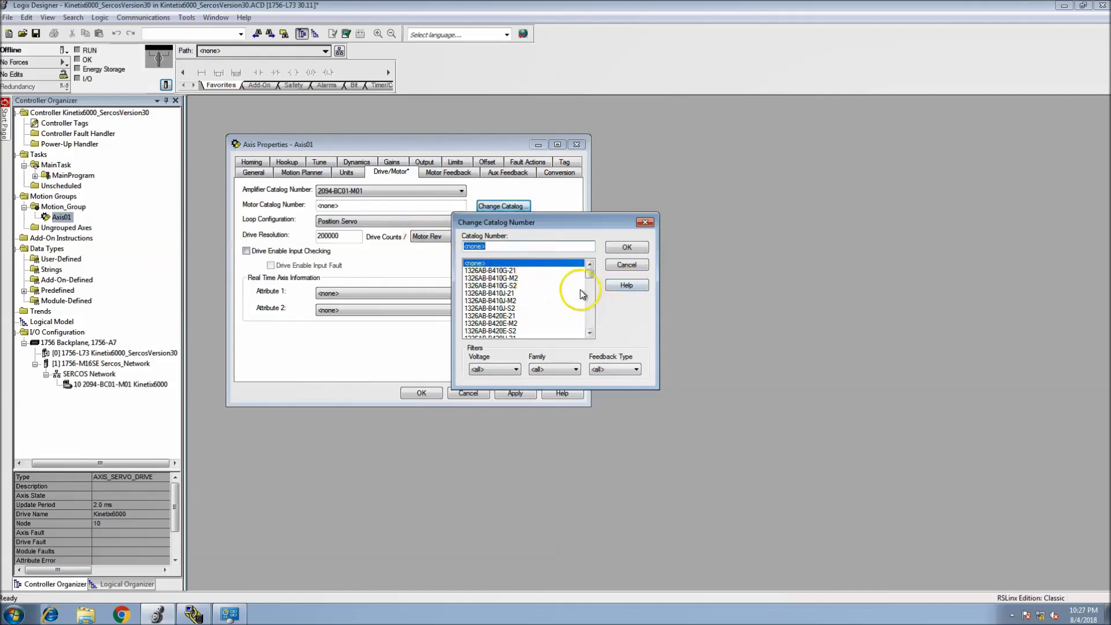
Choose motor MPL-B1520U-Vxx2 for Axis01, apply it, and review the Conversion tab before closing
left_click_drag(589, 273, 586, 311)
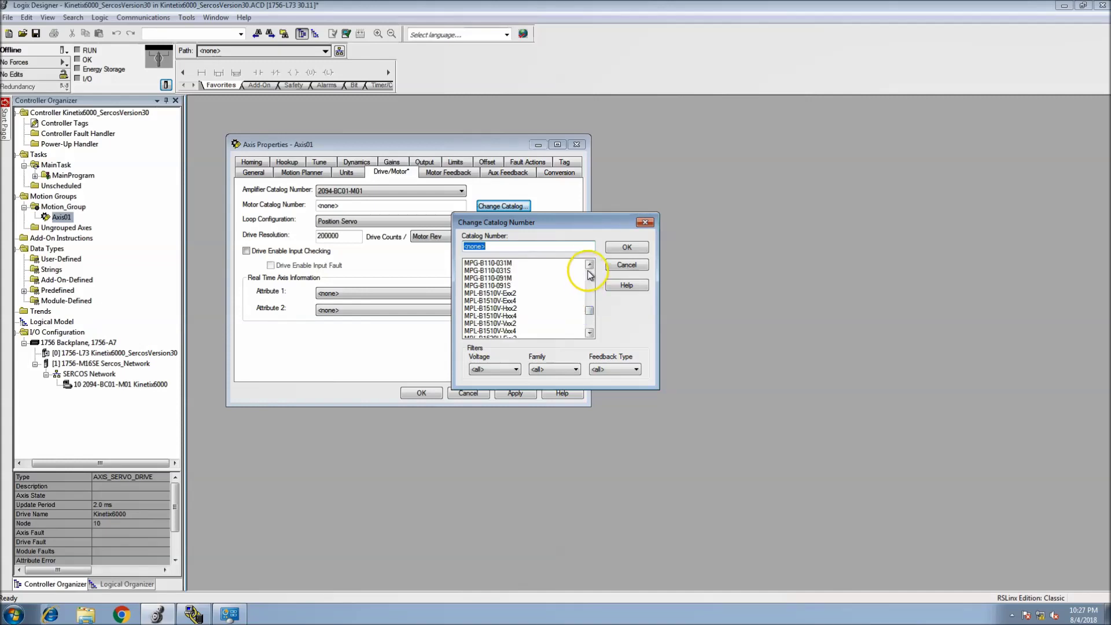
left_click(589, 333)
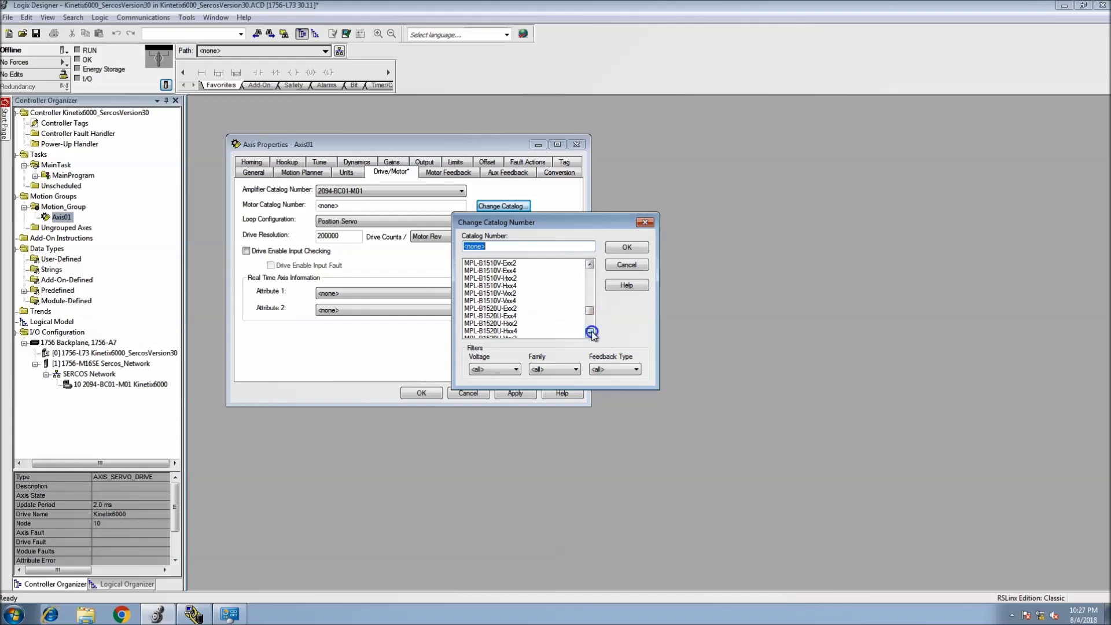
left_click(590, 333)
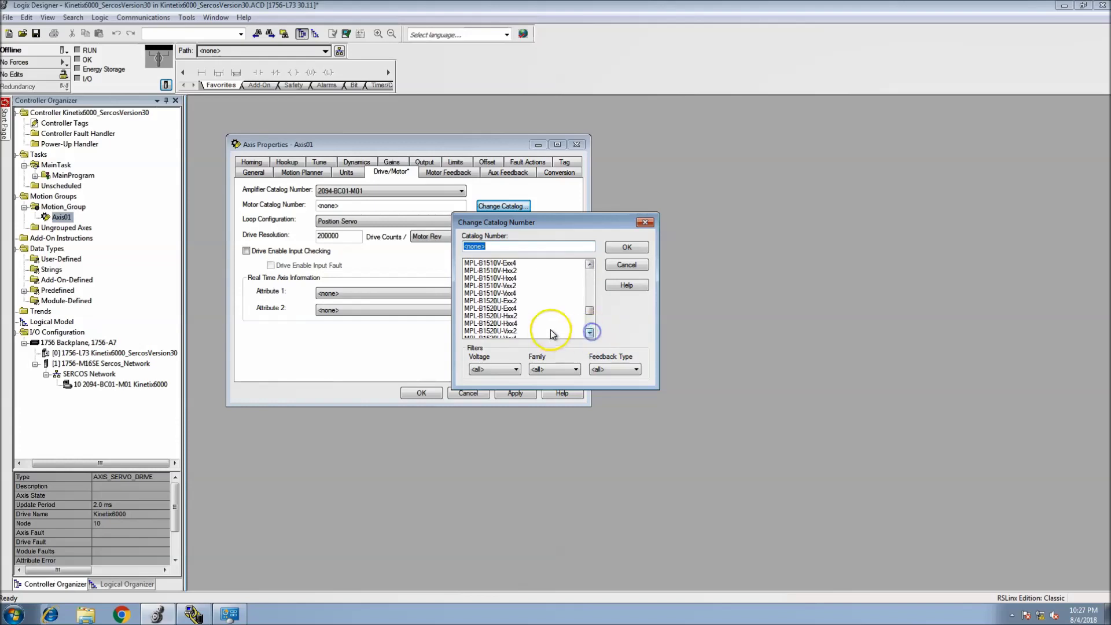
left_click(589, 334)
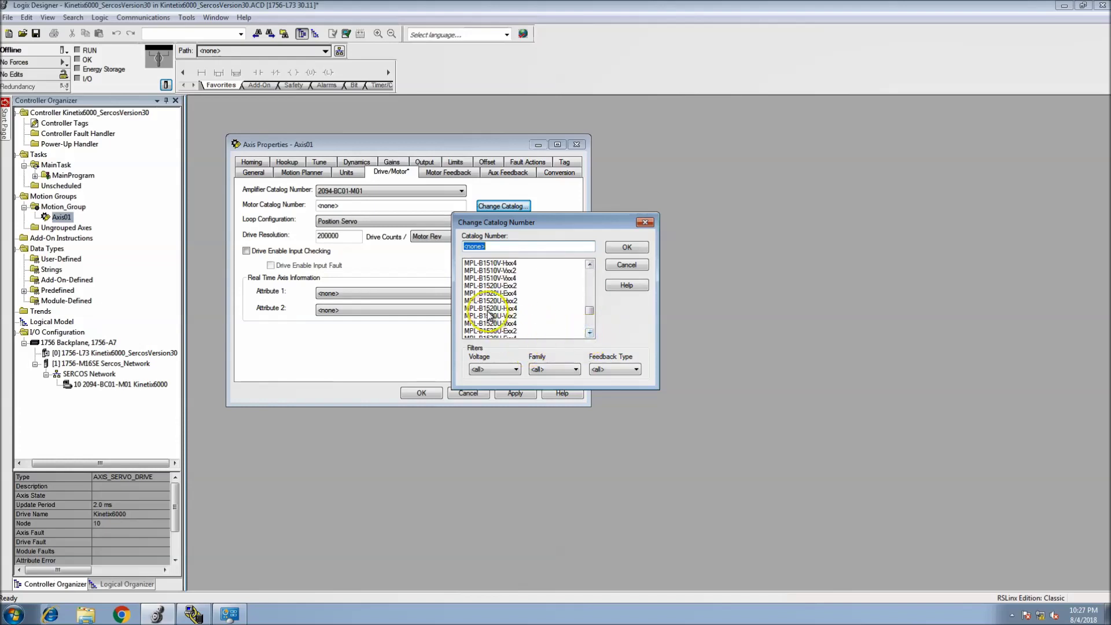
left_click(490, 315)
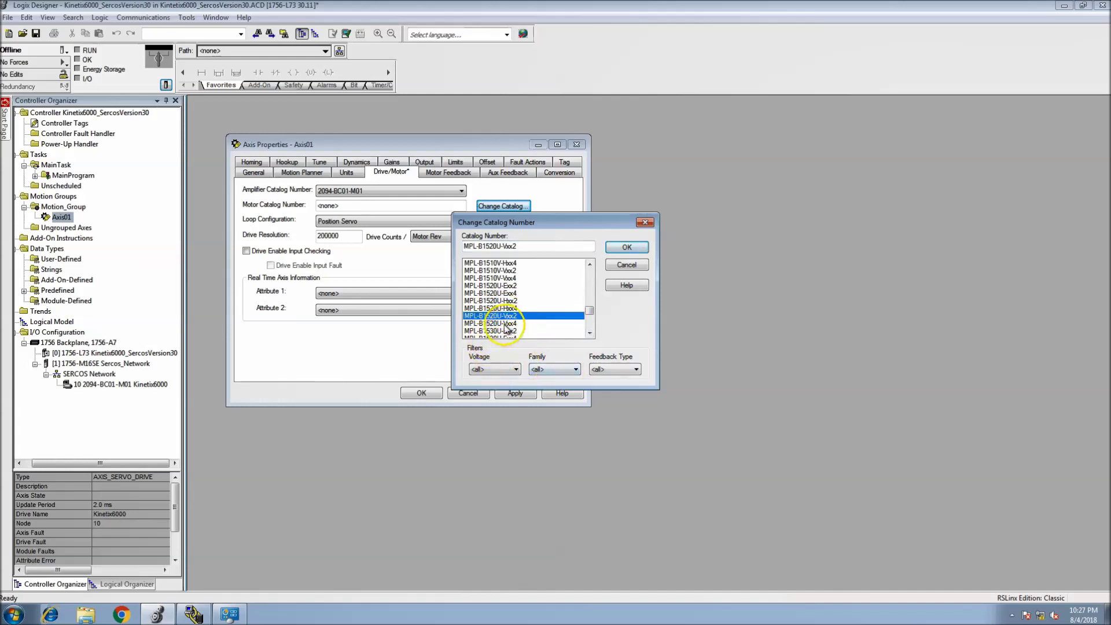
left_click(626, 247)
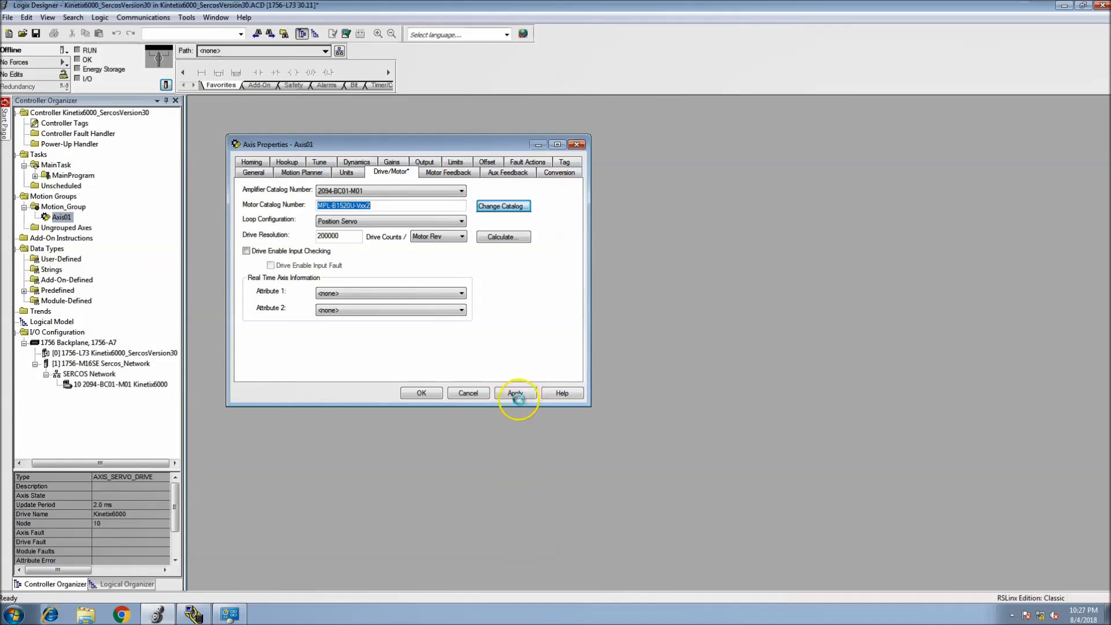
left_click(517, 396)
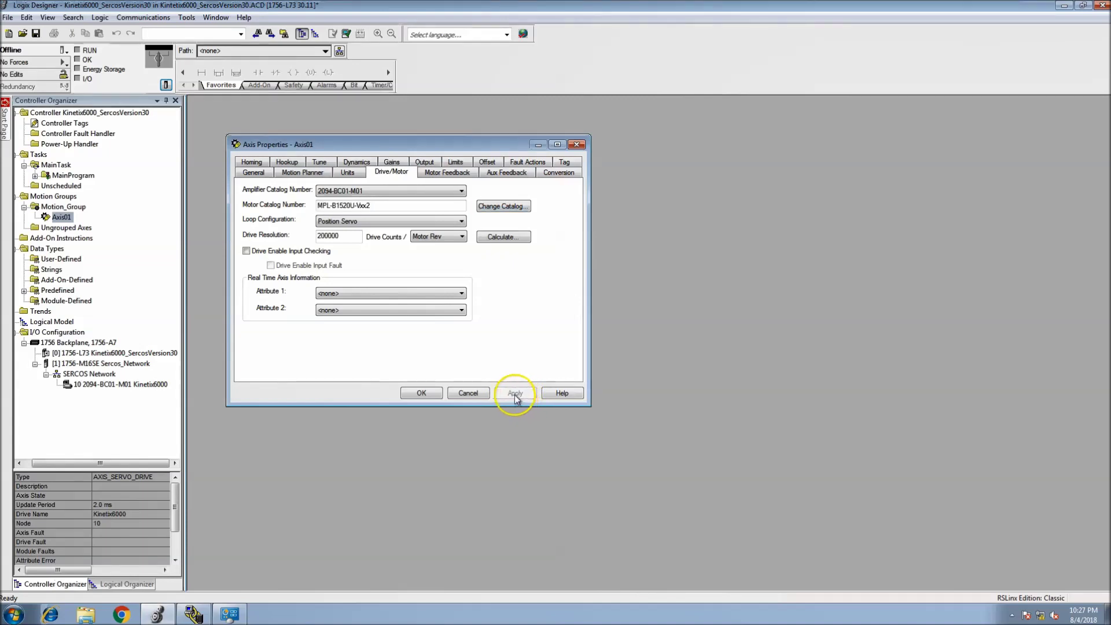
left_click(559, 173)
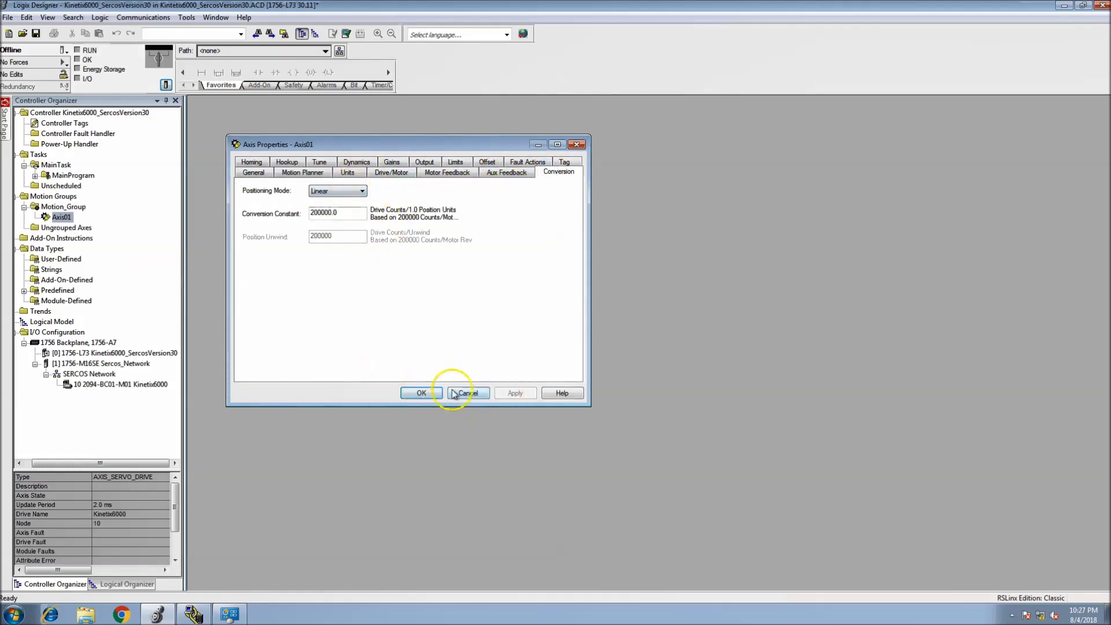
left_click(425, 392)
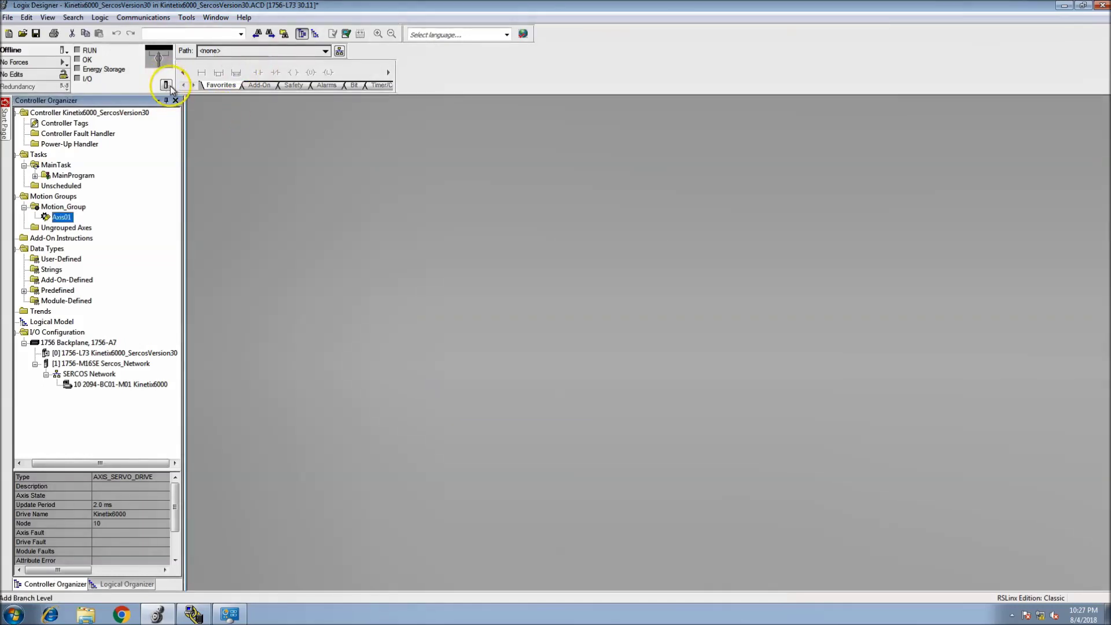
left_click(166, 86)
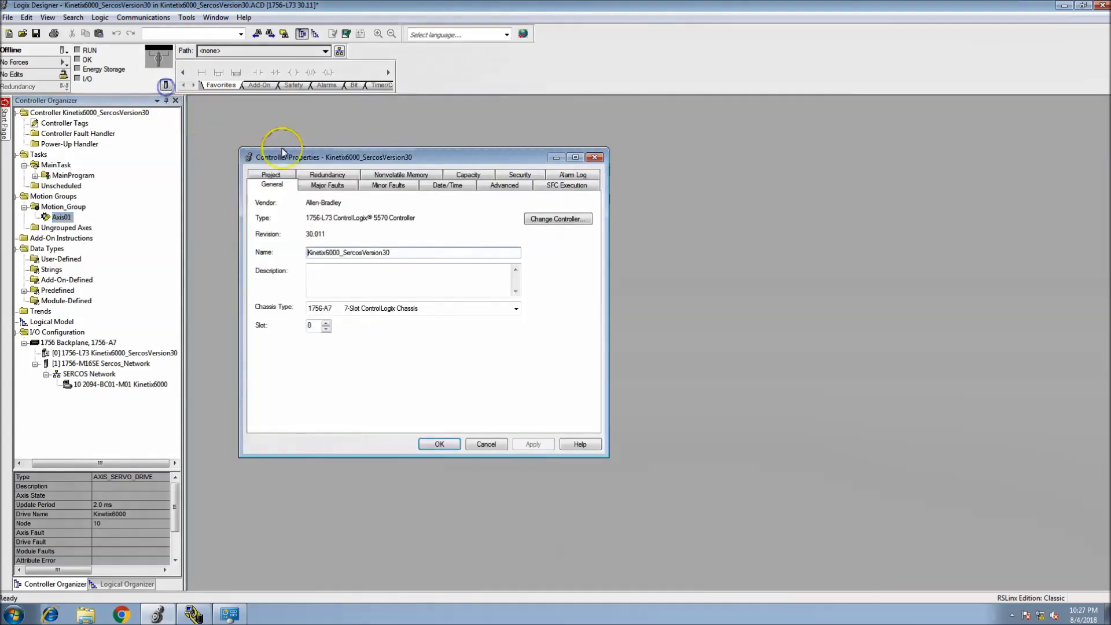
left_click(437, 189)
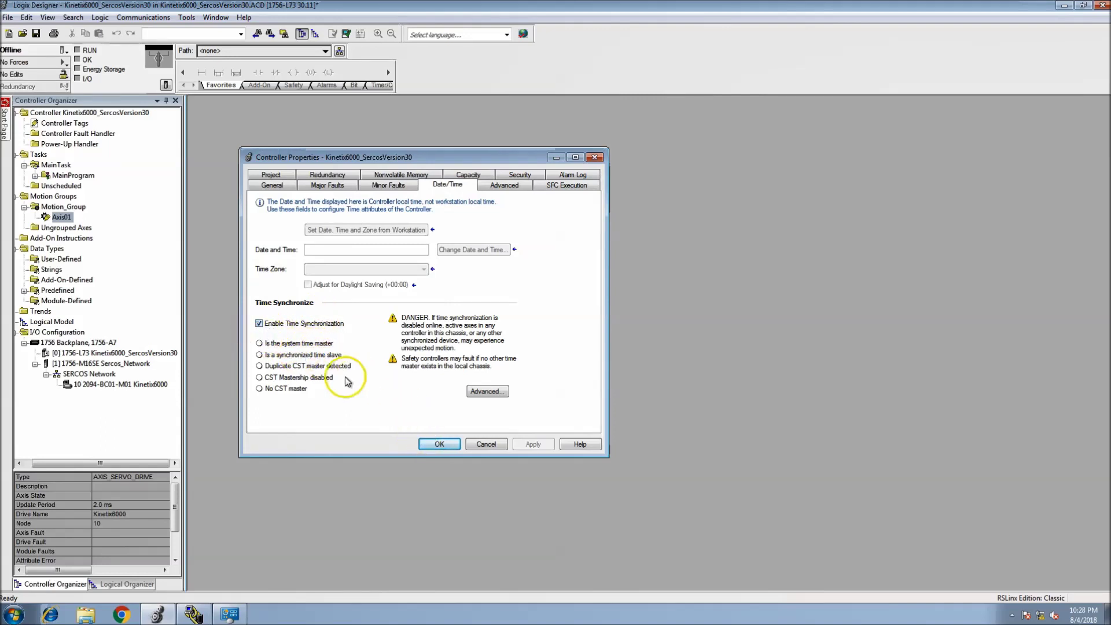
left_click(436, 443)
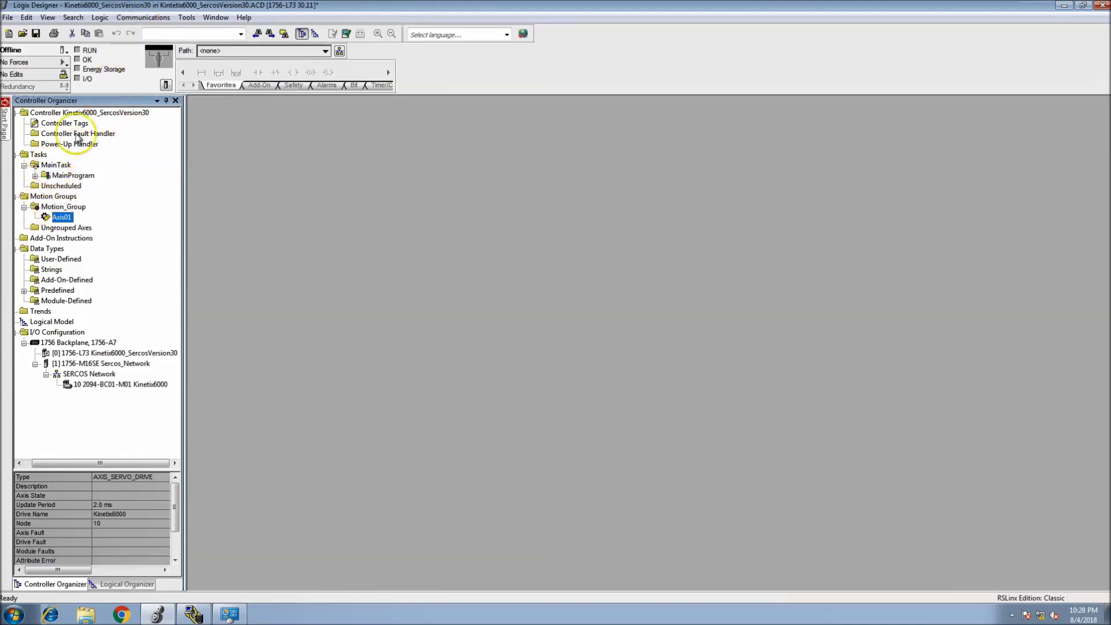
left_click(146, 18)
Target the 1756-L73 in slot 0 via Who Active, download, and start the Sercos_Network firmware update to 30.1
left_click(150, 30)
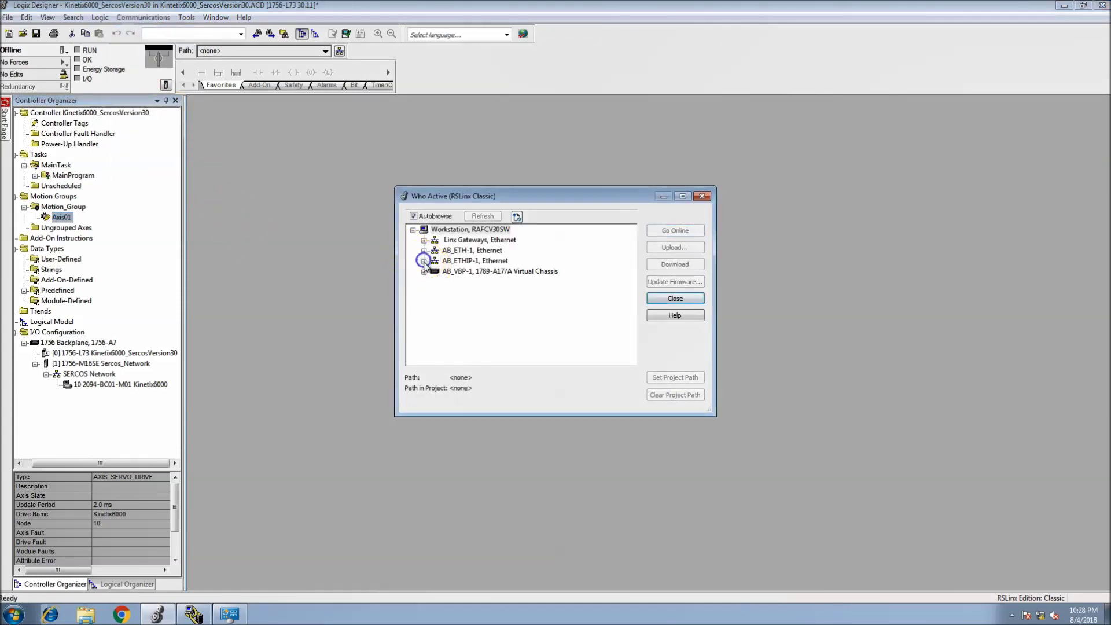
left_click(424, 261)
left_click(435, 282)
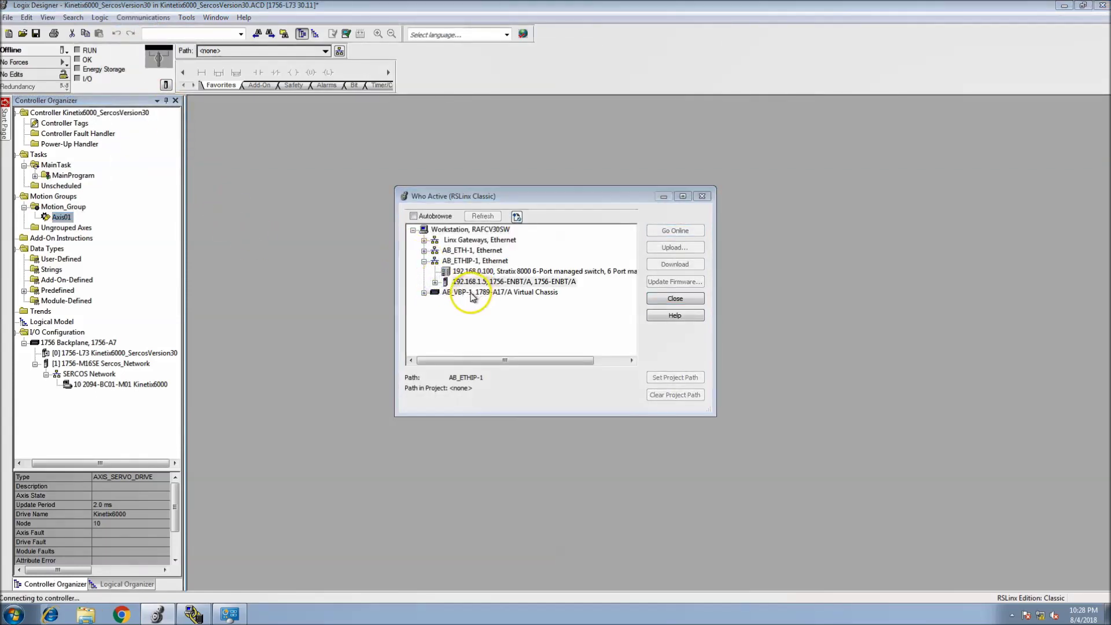
left_click(465, 292)
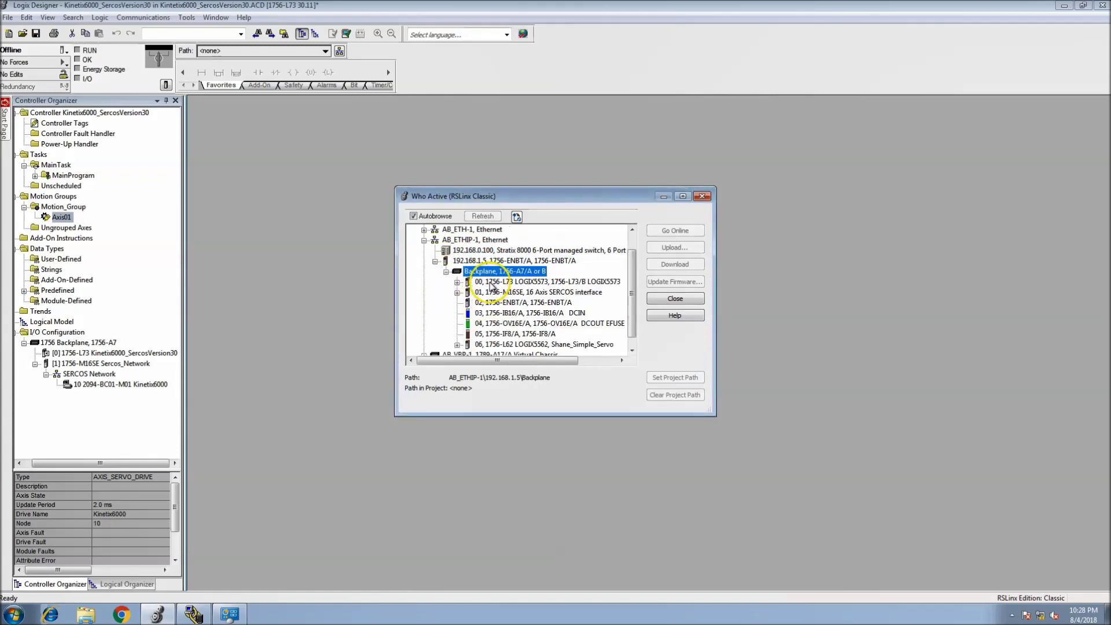
left_click(491, 282)
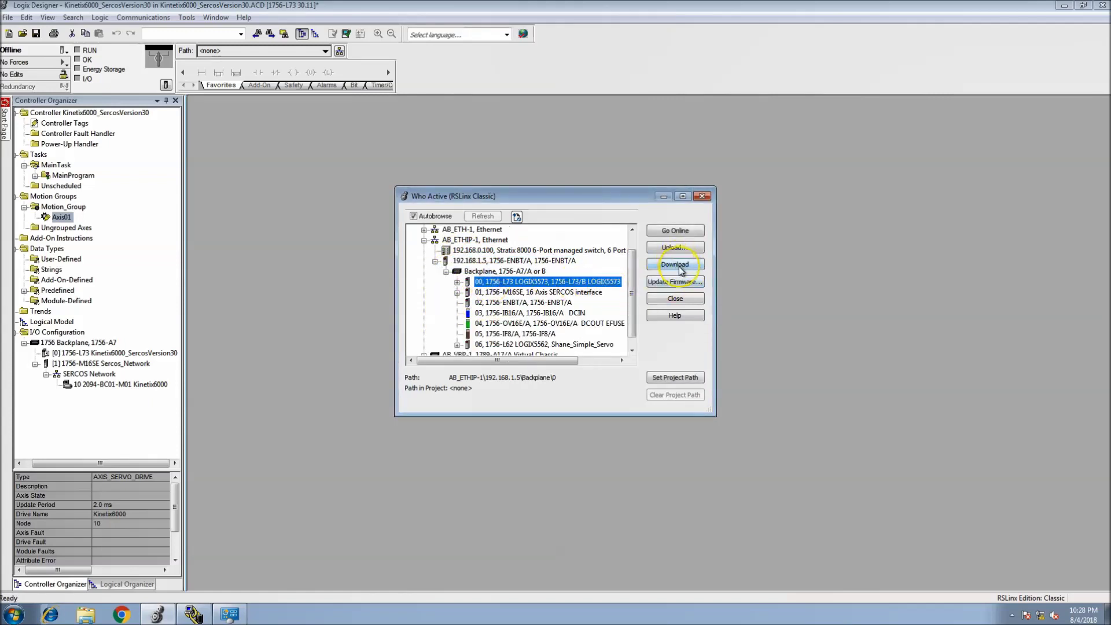
left_click(676, 264)
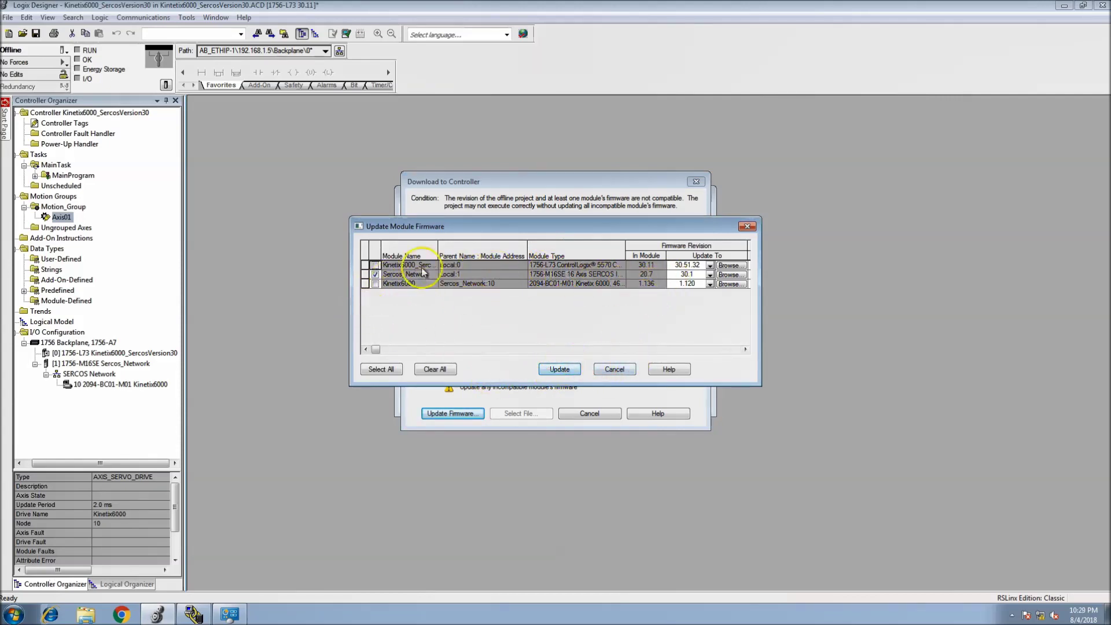
left_click(560, 369)
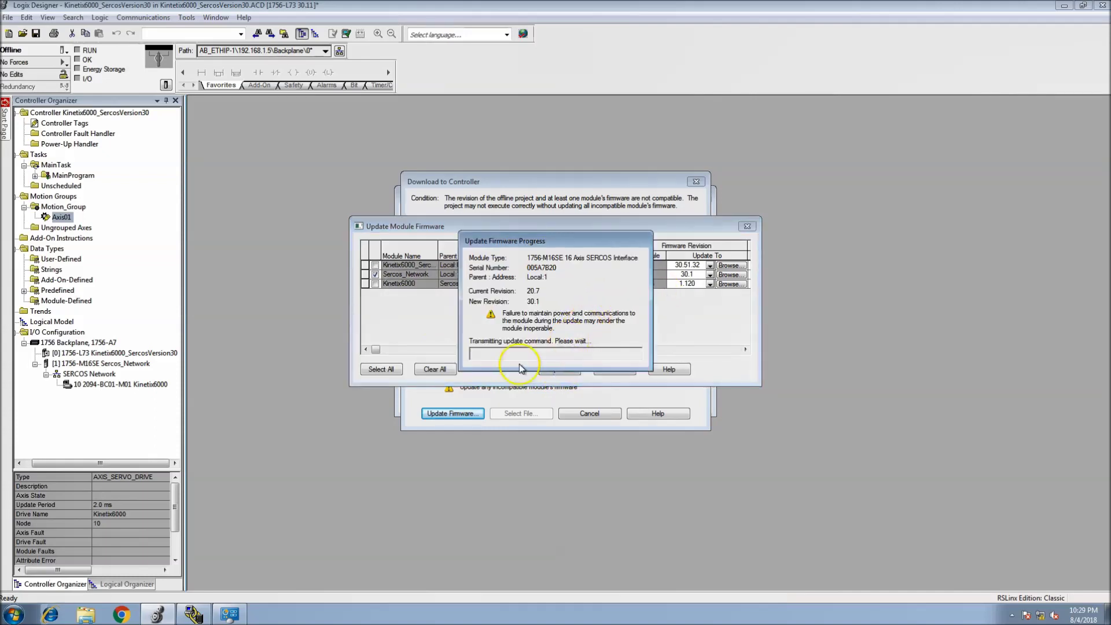
Move the firmware progress window aside and wait for the Sercos update to finish
left_click_drag(586, 245, 826, 309)
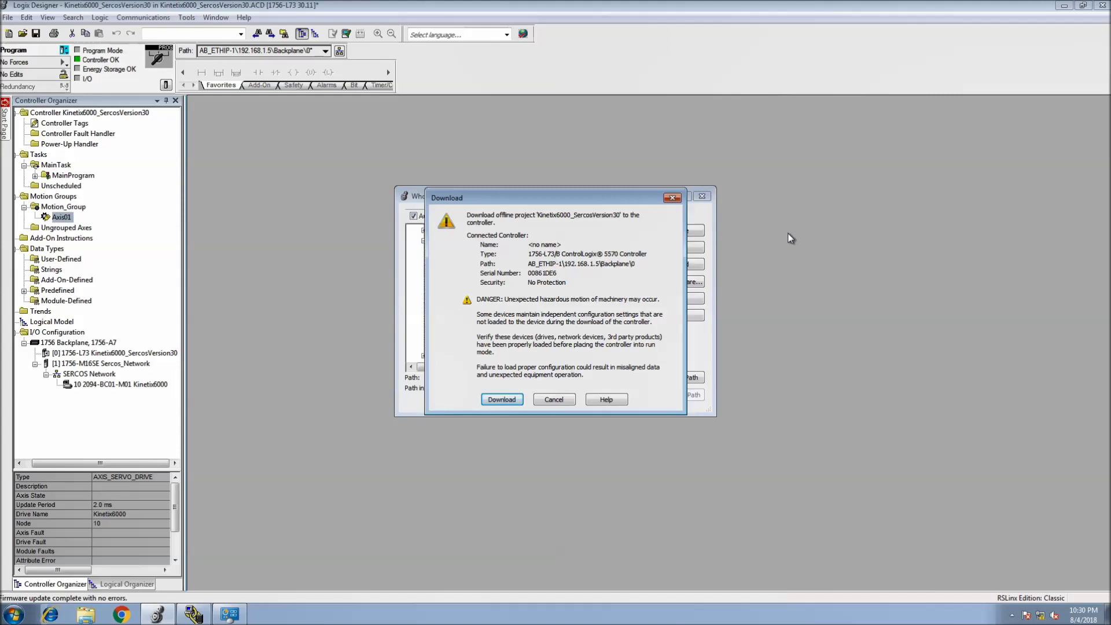
Confirm downloading project Kinetix6000_SercosVersion30 to the controller
left_click(514, 401)
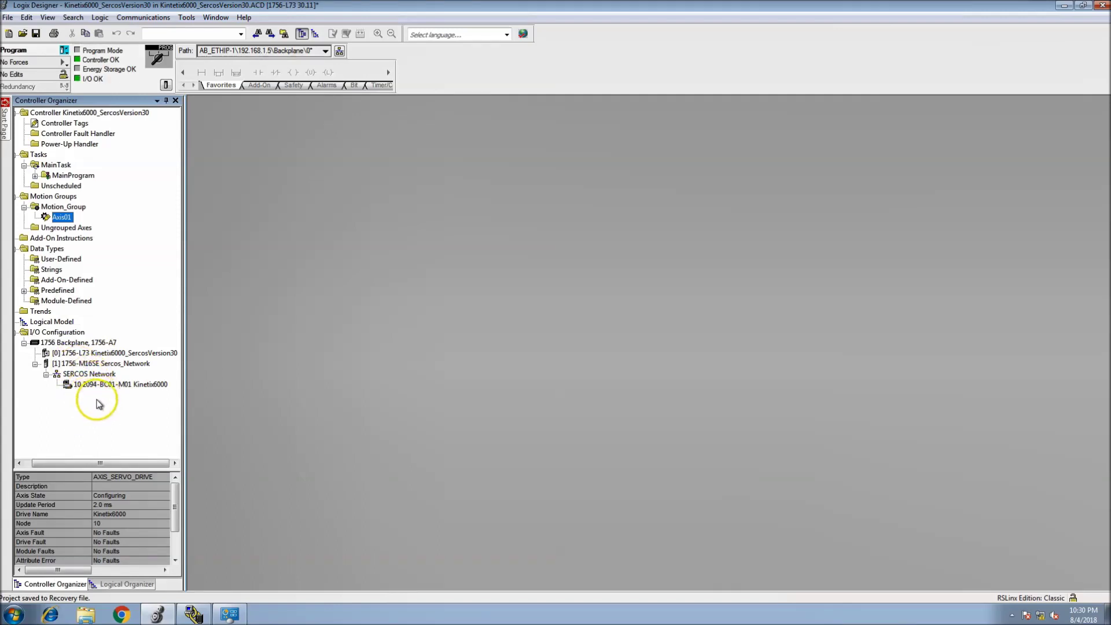
Briefly open and close Axis01's Motion Direct Commands, then switch the controller to Run Mode
right_click(59, 218)
left_click(114, 345)
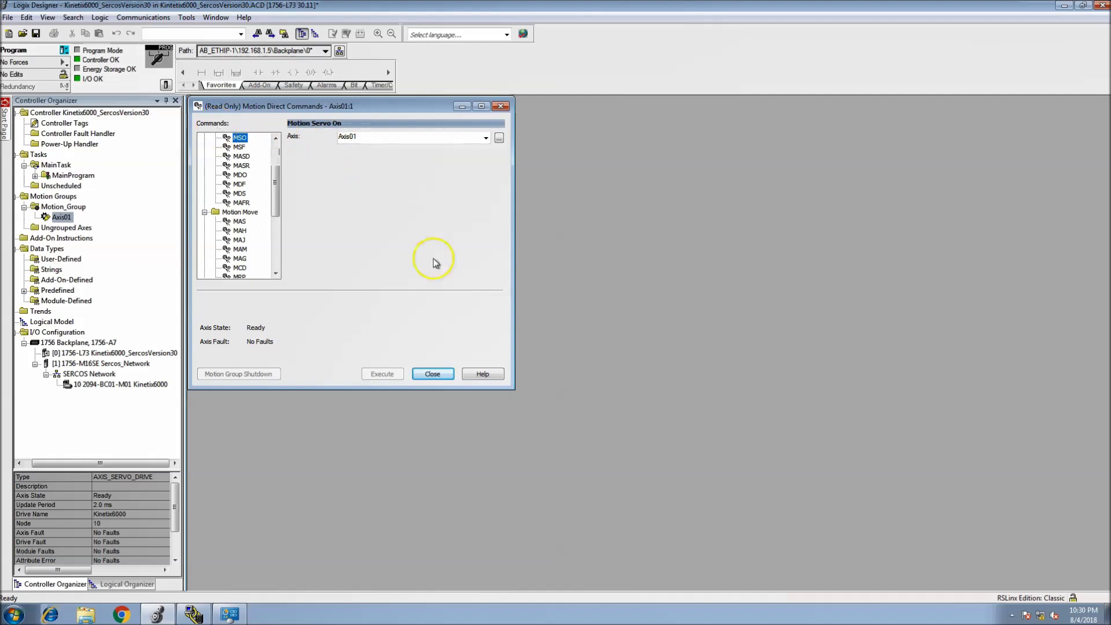
left_click(432, 374)
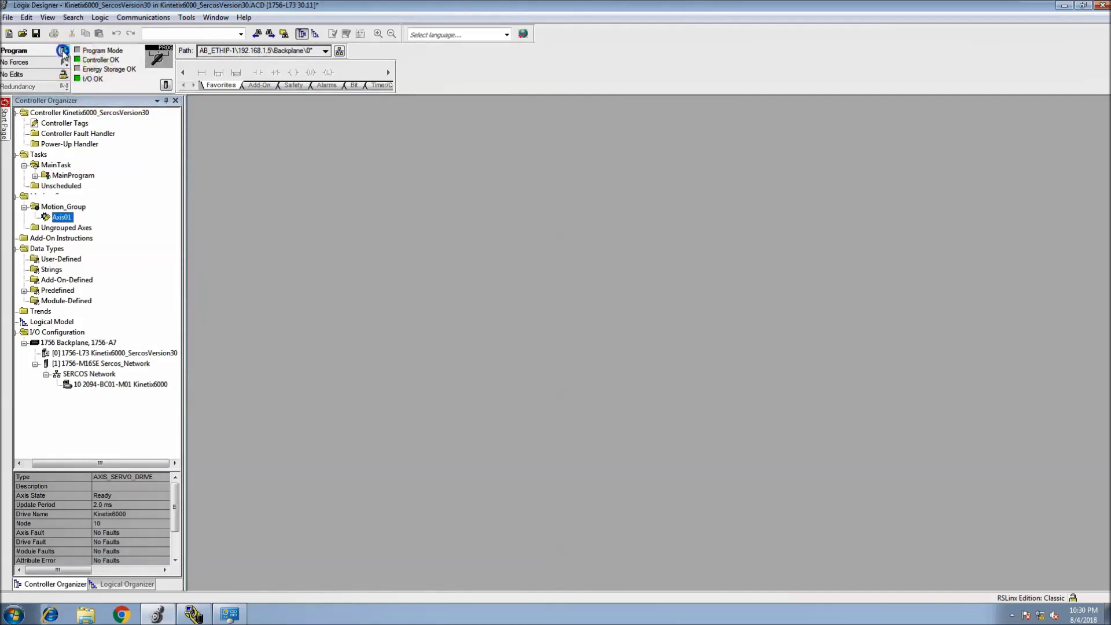
left_click(63, 51)
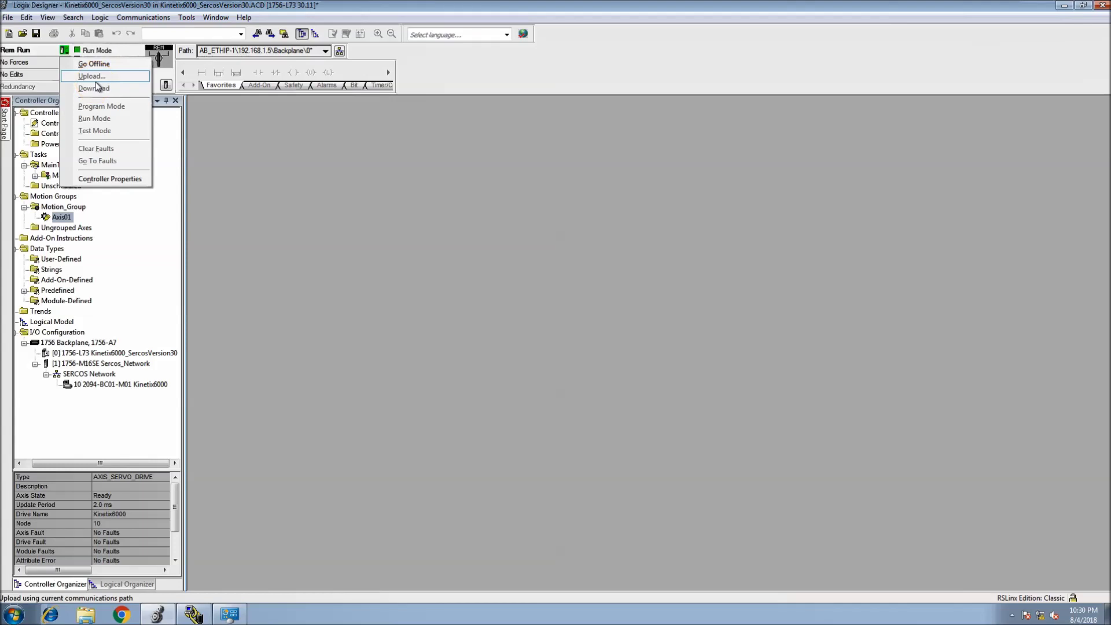
left_click(169, 186)
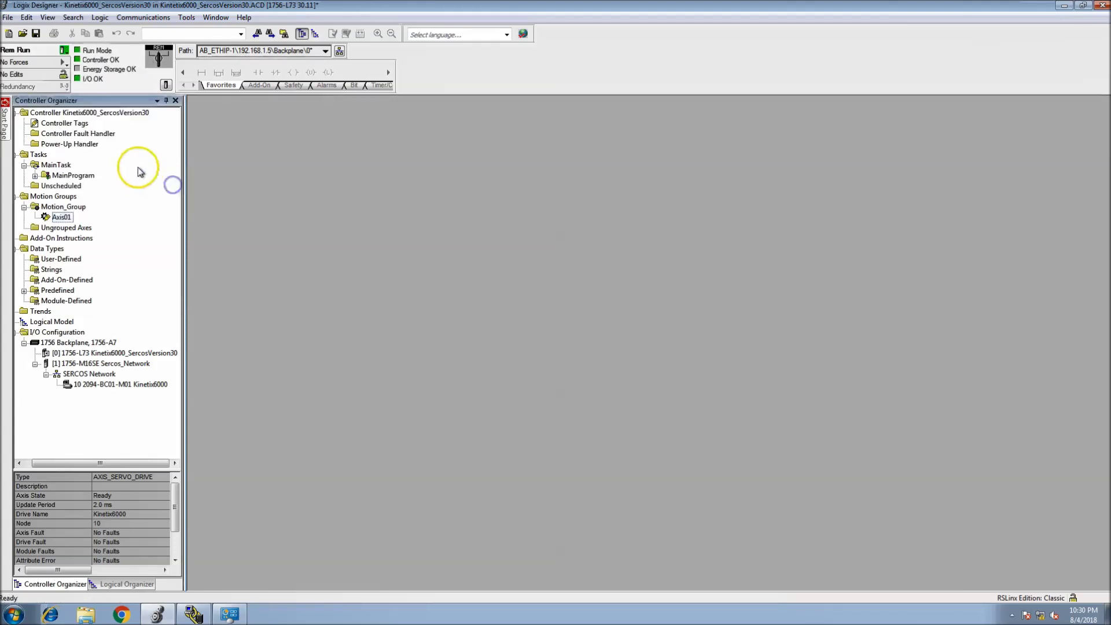
Enable servo control on Axis01 by executing Motion Servo On (MSO) from Motion Direct Commands
left_click(60, 218)
right_click(59, 218)
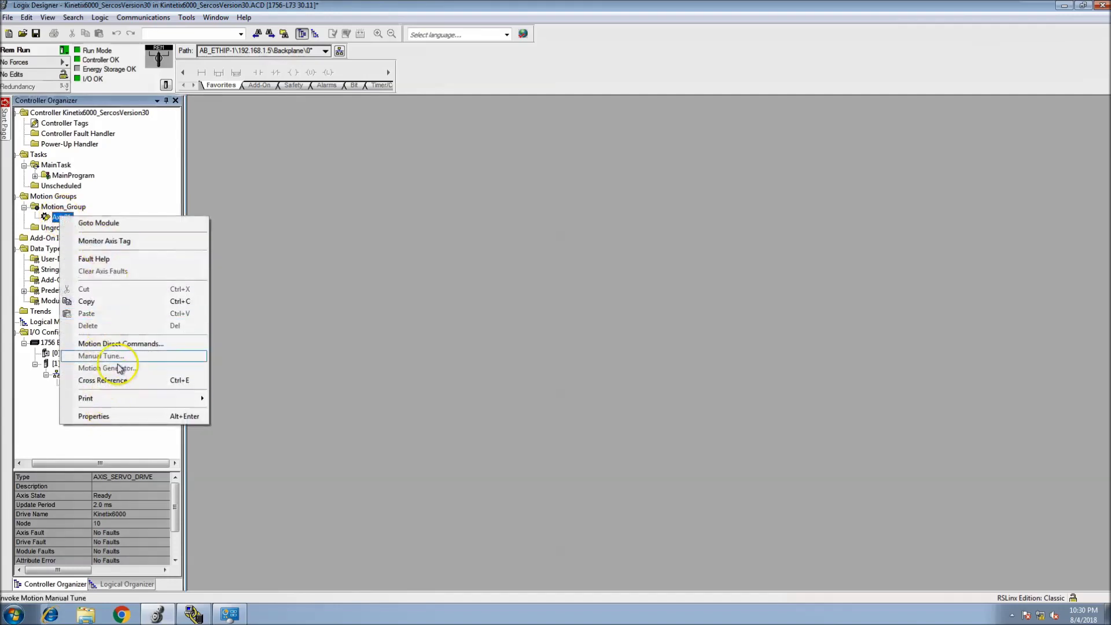
left_click(120, 343)
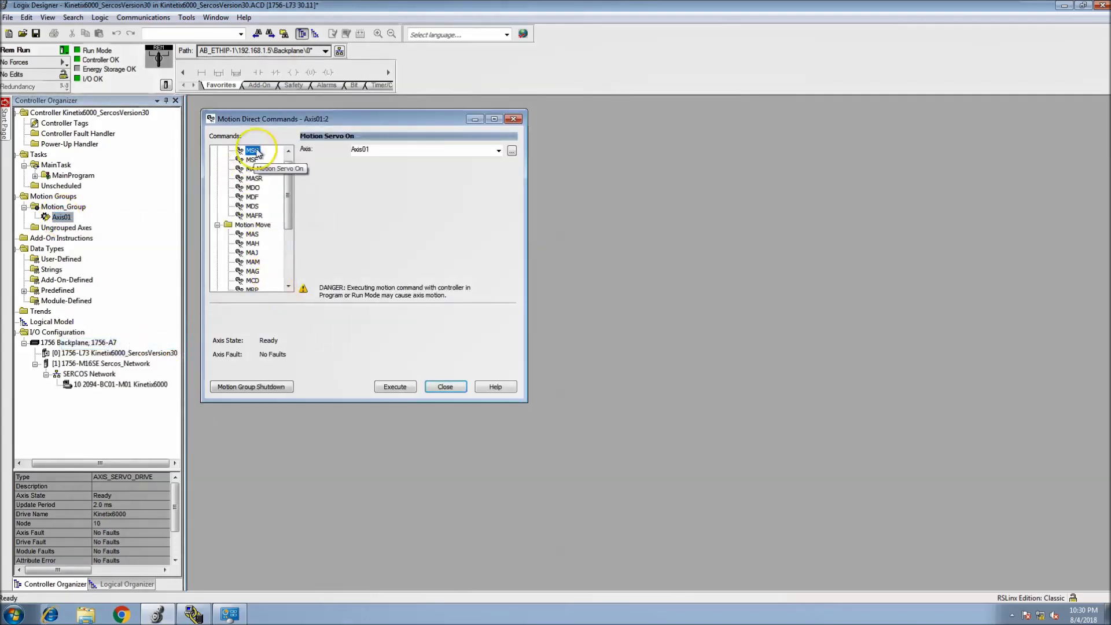
left_click(394, 386)
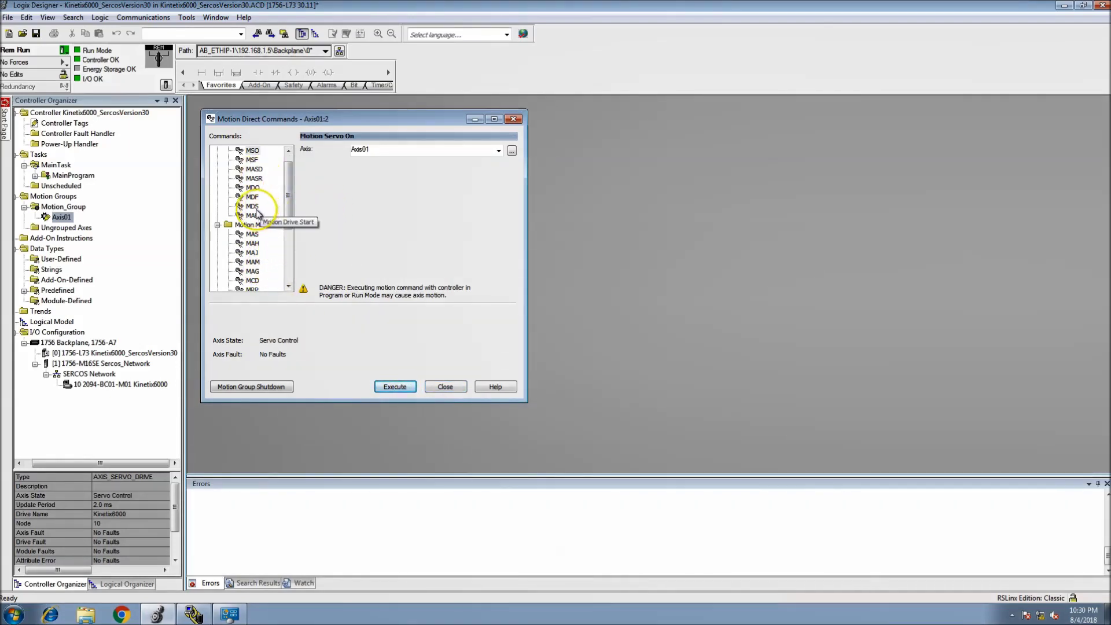
left_click(253, 150)
left_click(395, 386)
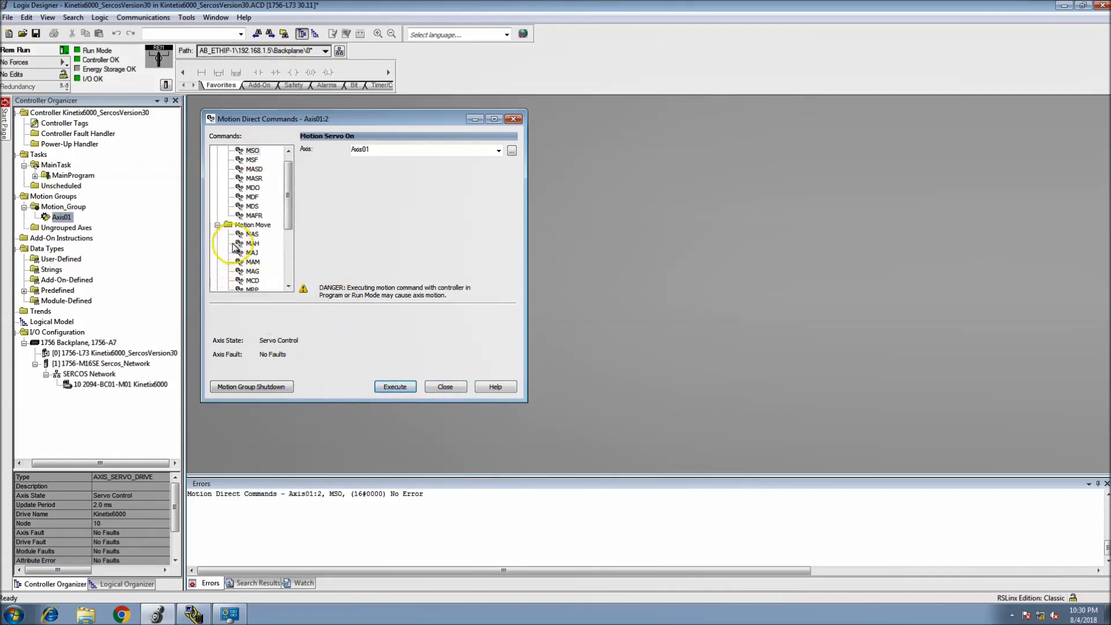
Jog Axis01 forward with MAJ at speeds 1.0 and 5.0, then close the window
left_click(250, 252)
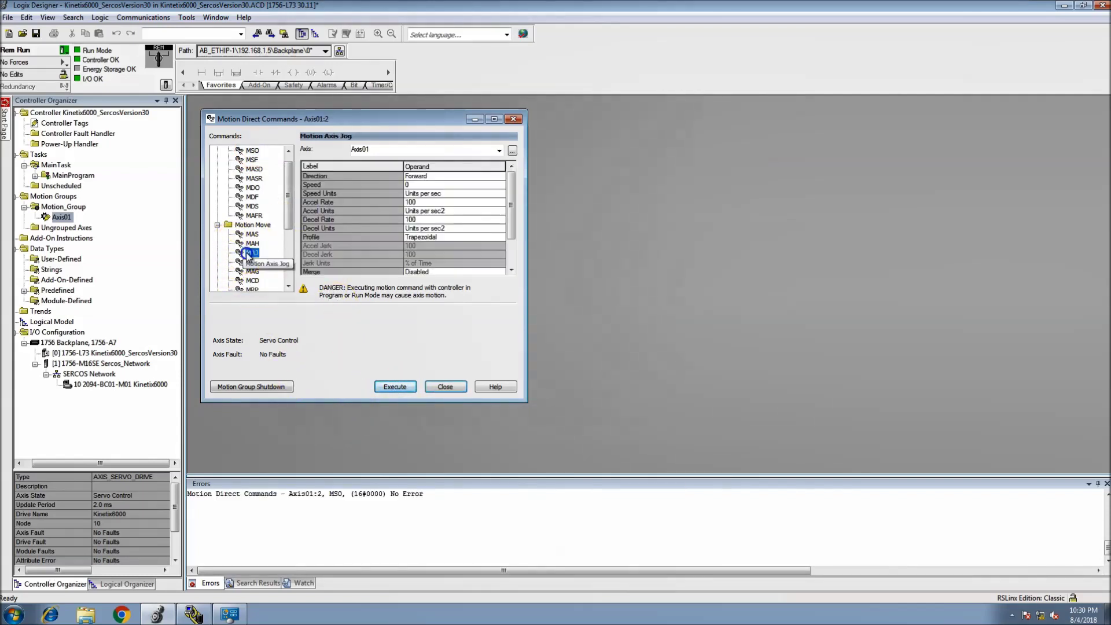
left_click(395, 387)
left_click(417, 183)
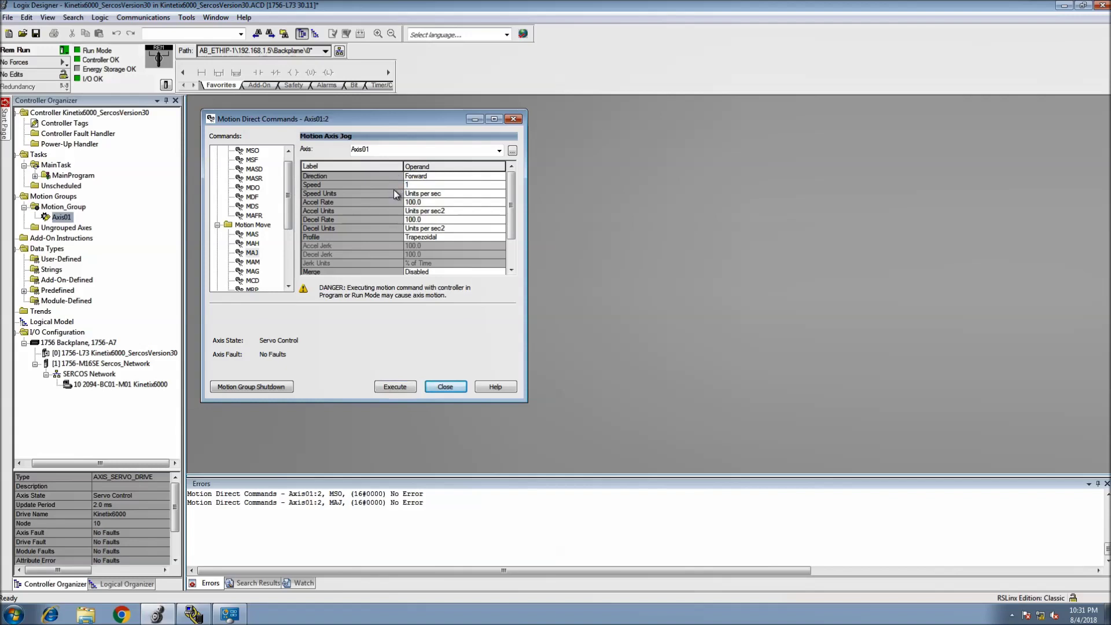
type("1")
left_click(402, 386)
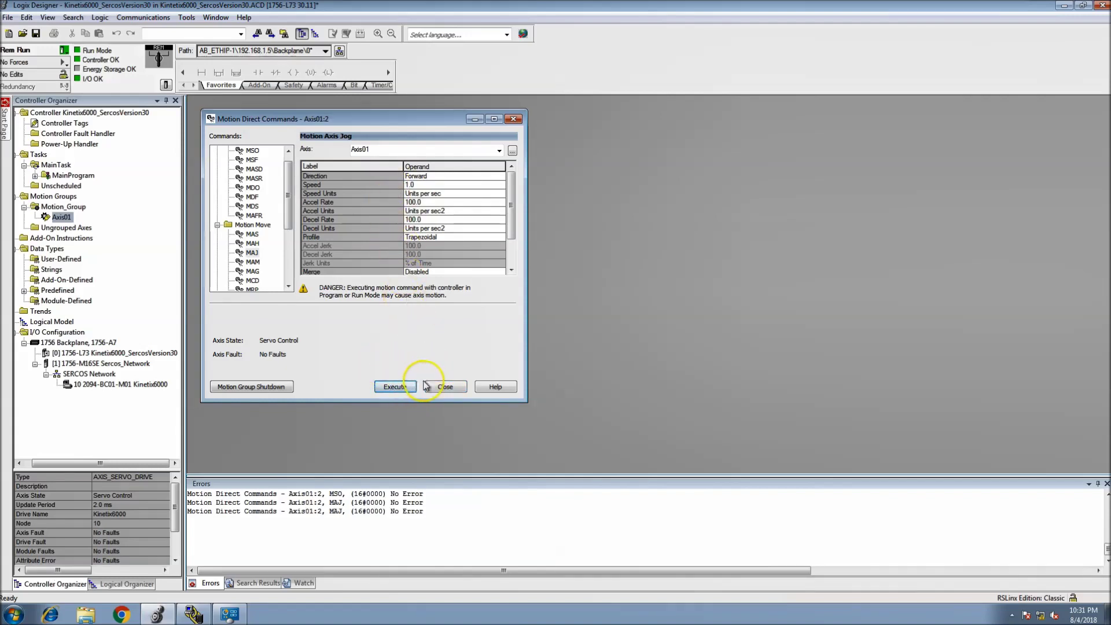
left_click(418, 185)
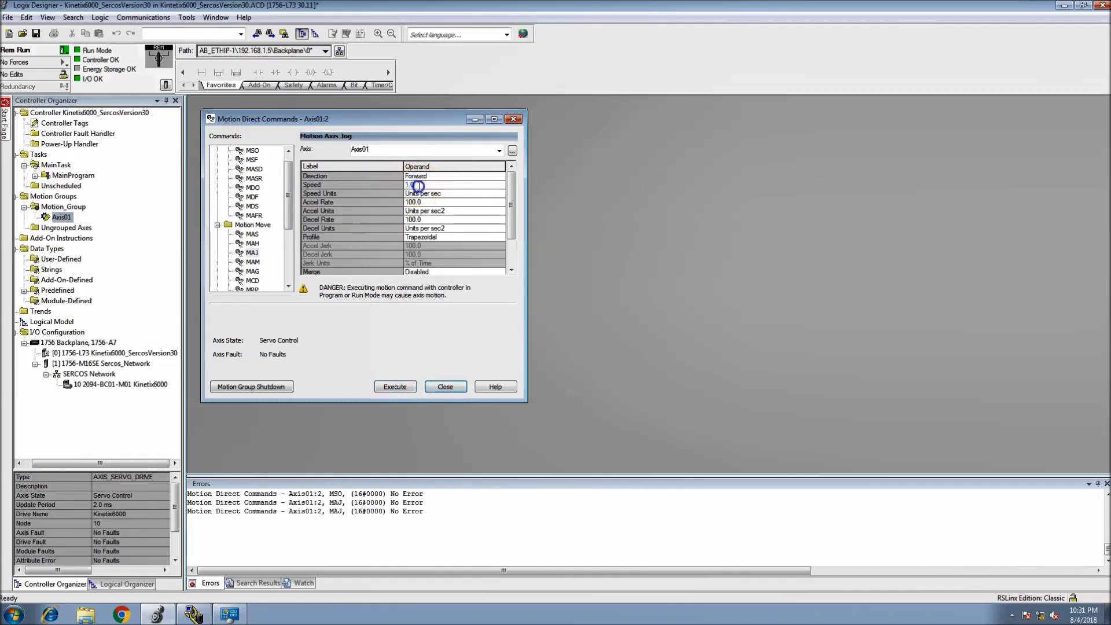
type("5")
left_click(383, 388)
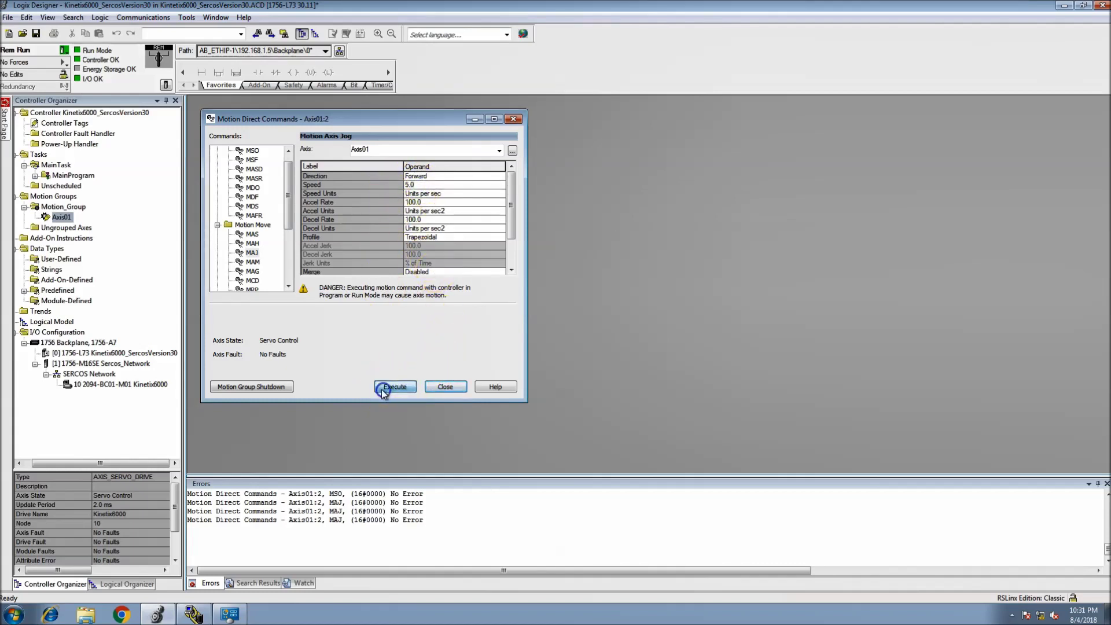
left_click(443, 387)
Monitor the Axis01 tag, expand its members, and inspect ActualVelocity near 5.0
left_click(44, 220)
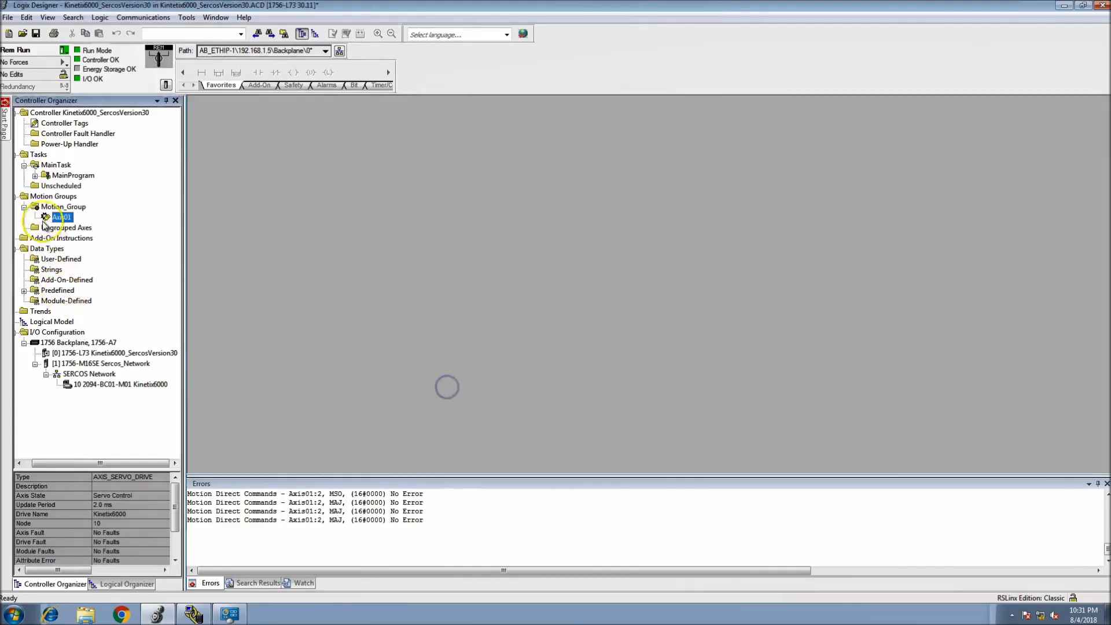
right_click(60, 218)
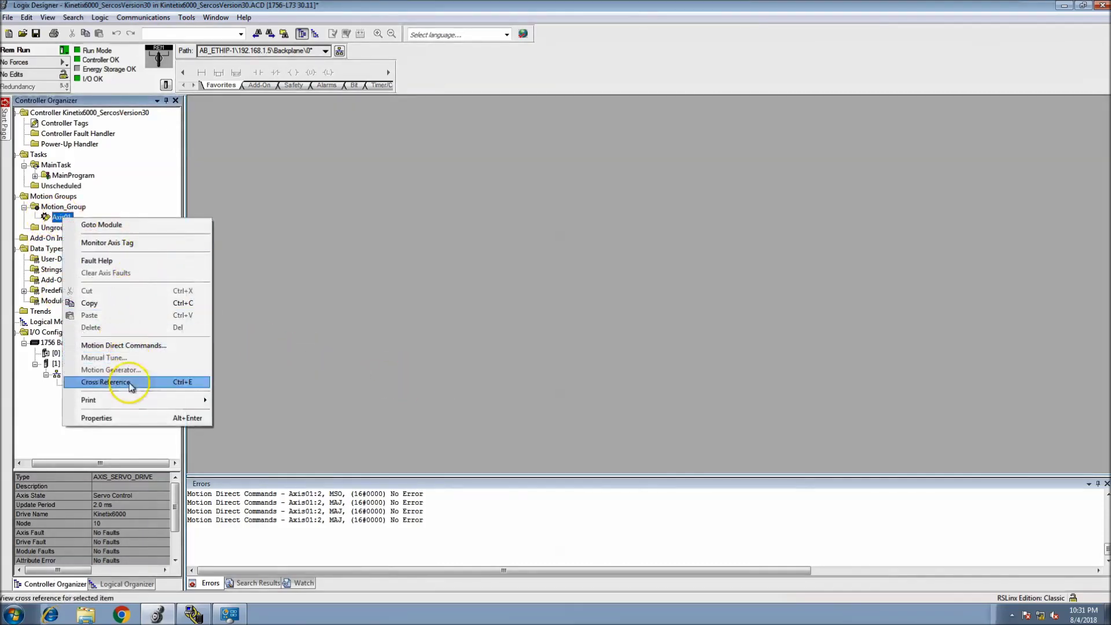
left_click(124, 243)
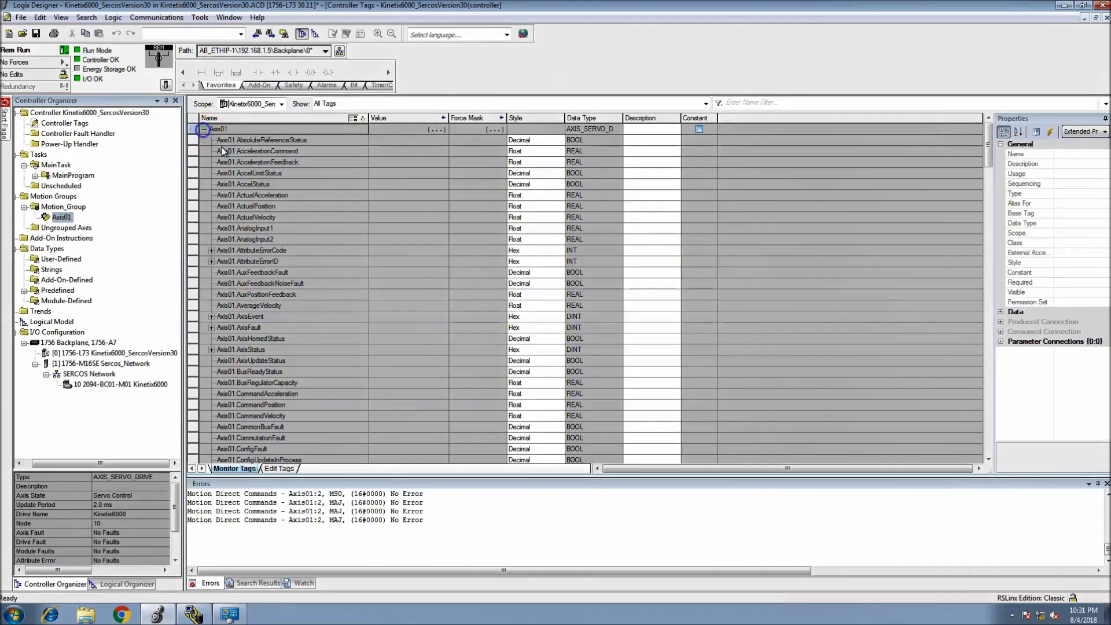
left_click(204, 128)
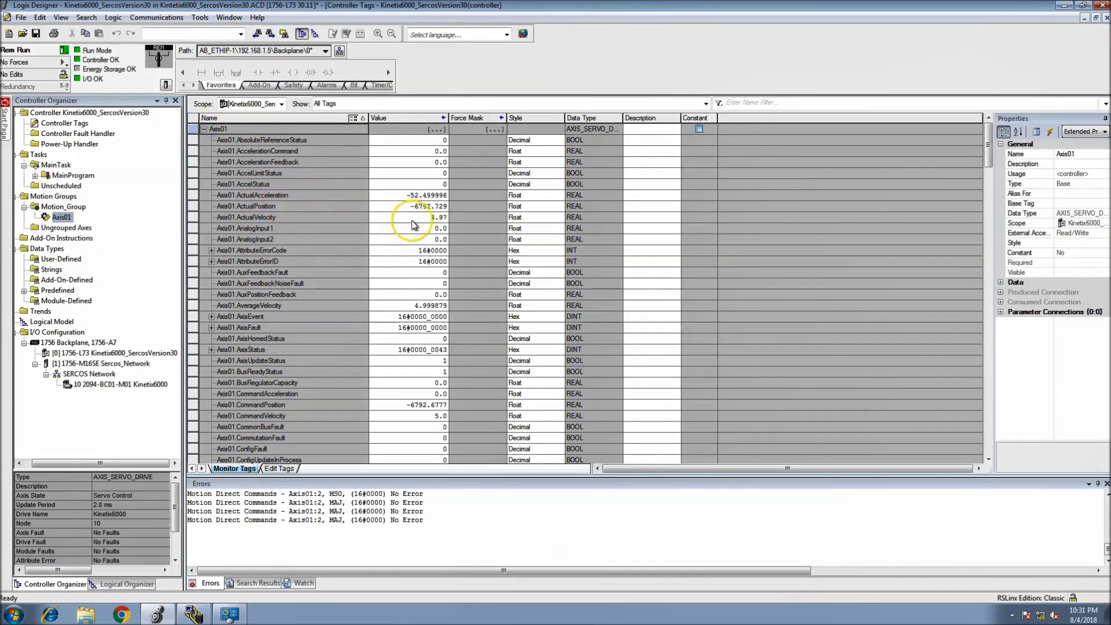
left_click(193, 217)
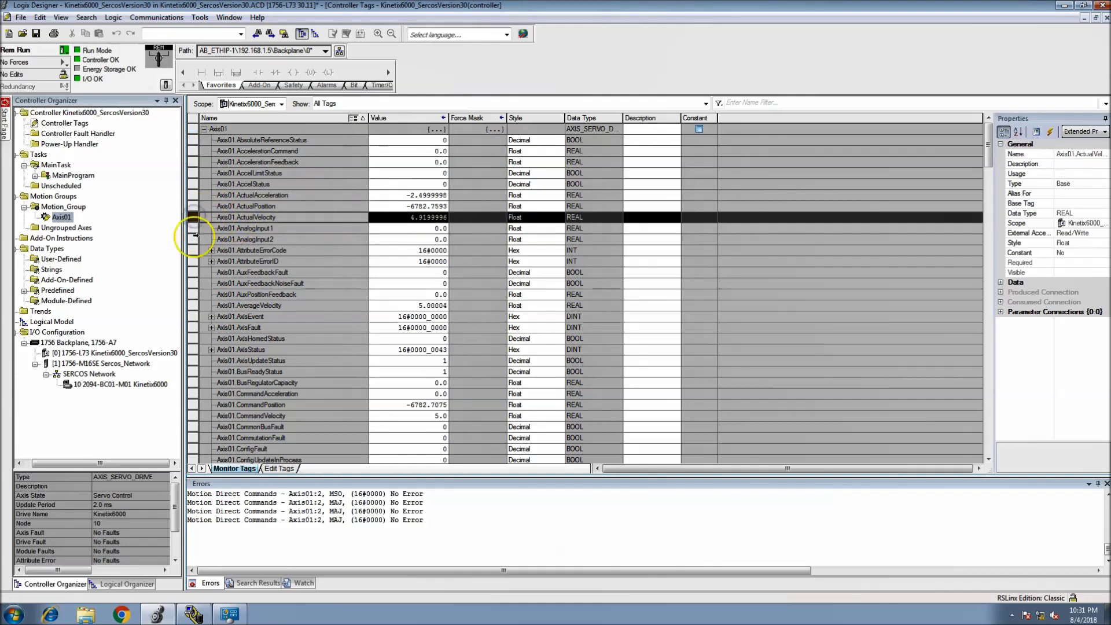
right_click(63, 215)
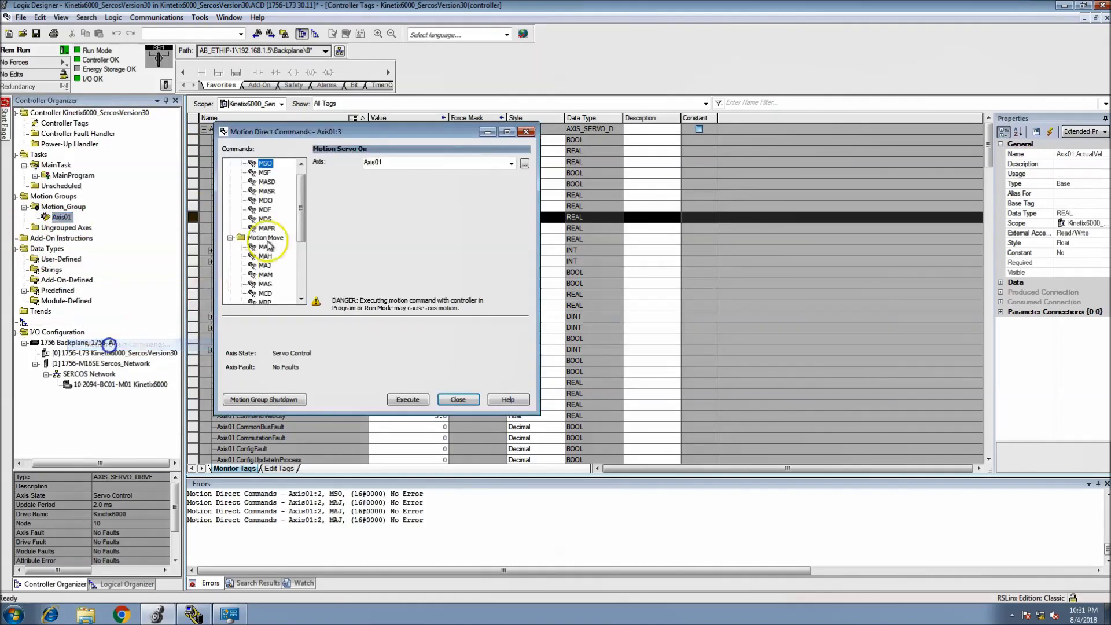
Stop Axis01 with a Motion Axis Stop (MAS) direct command
left_click_drag(297, 136, 705, 151)
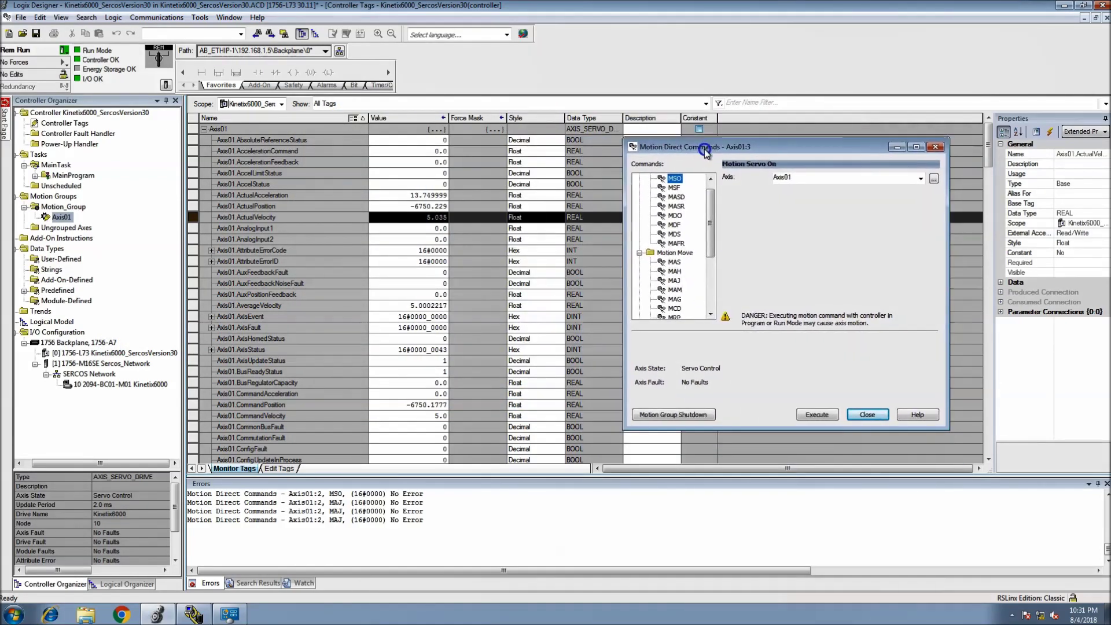
left_click(673, 262)
left_click(815, 414)
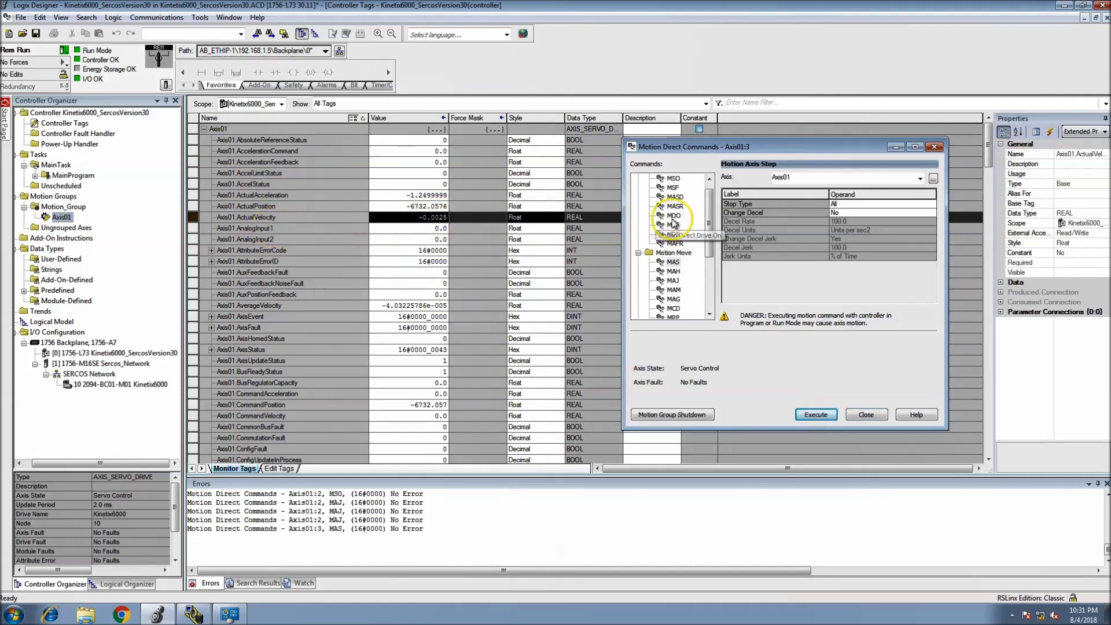
Home Axis01 with a Motion Axis Home (MAH) command, bringing its position near zero
left_click(673, 289)
left_click(832, 213)
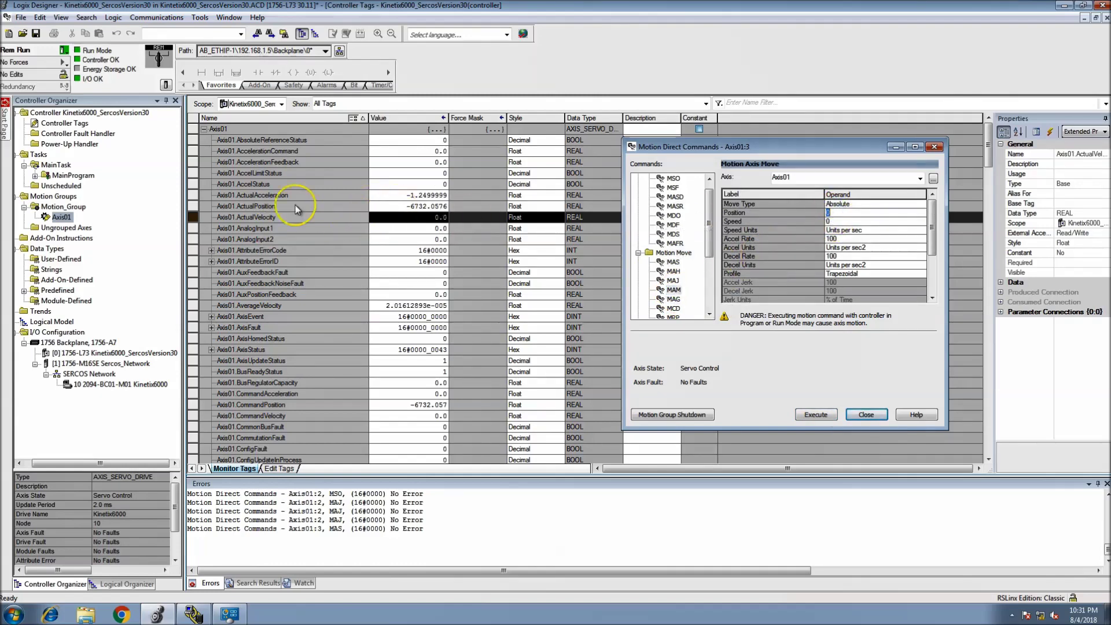
left_click(673, 271)
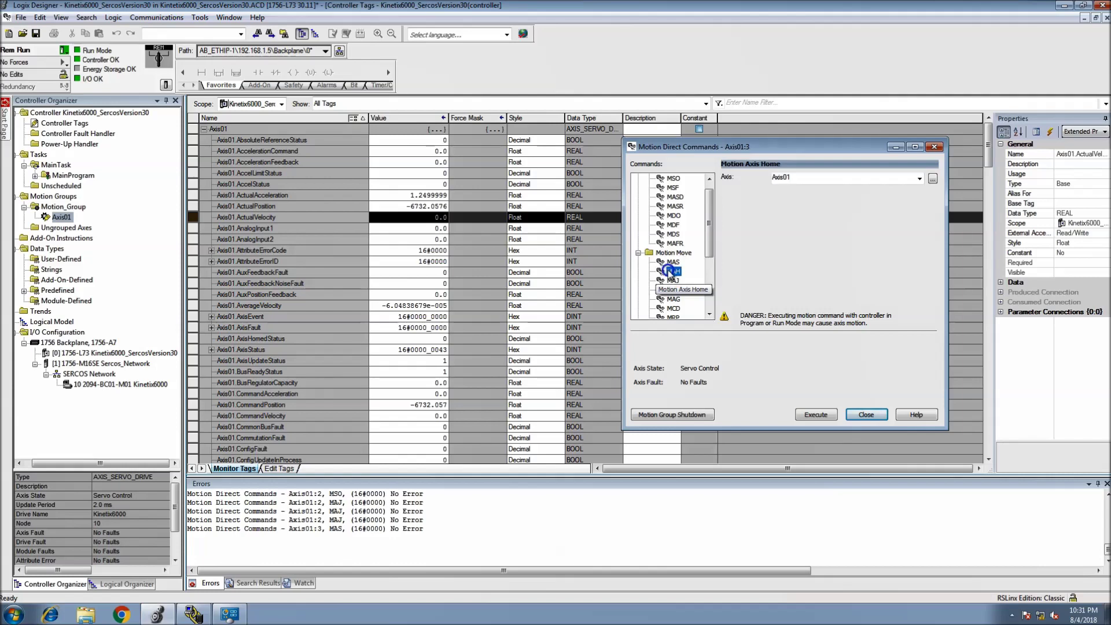
left_click(816, 414)
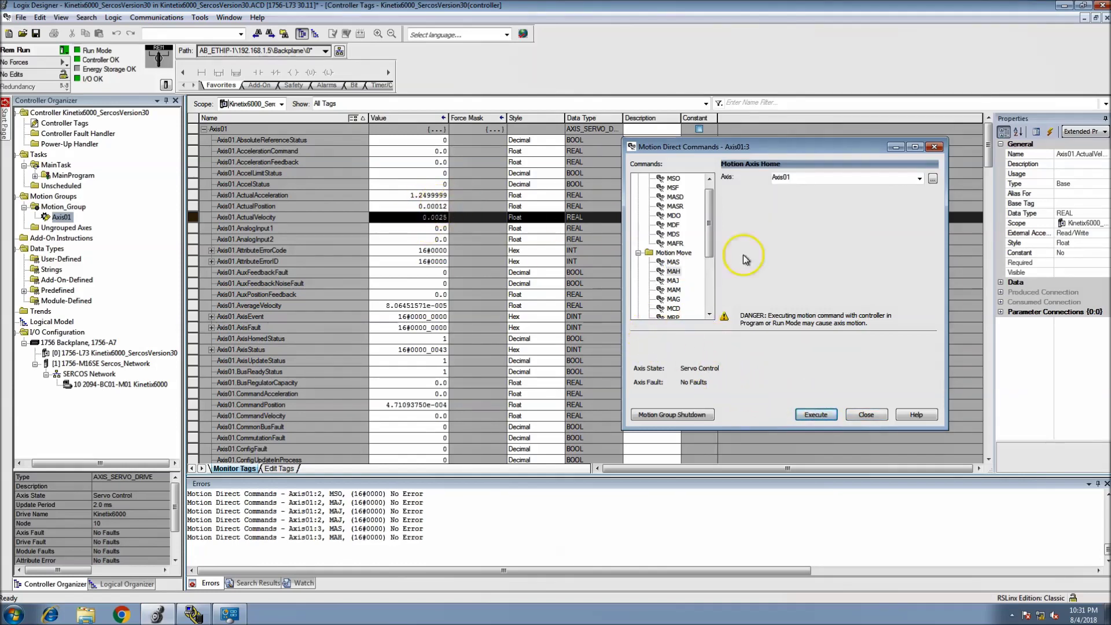
Run an absolute MAM move of Axis01 to position 300 at speed 50
left_click(674, 290)
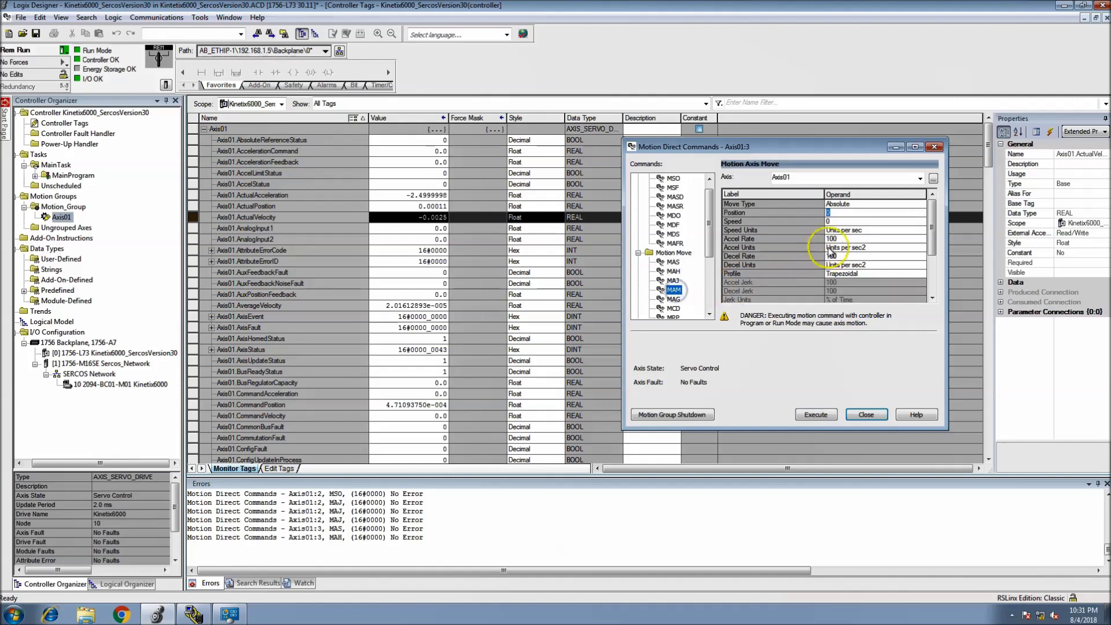
left_click(825, 212)
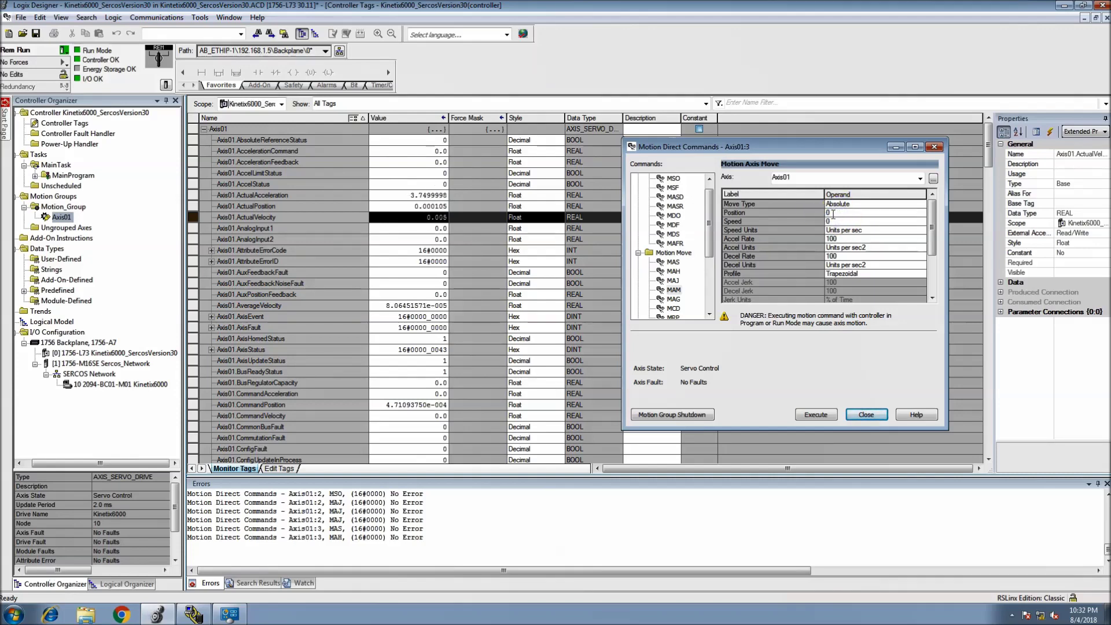
left_click(830, 222)
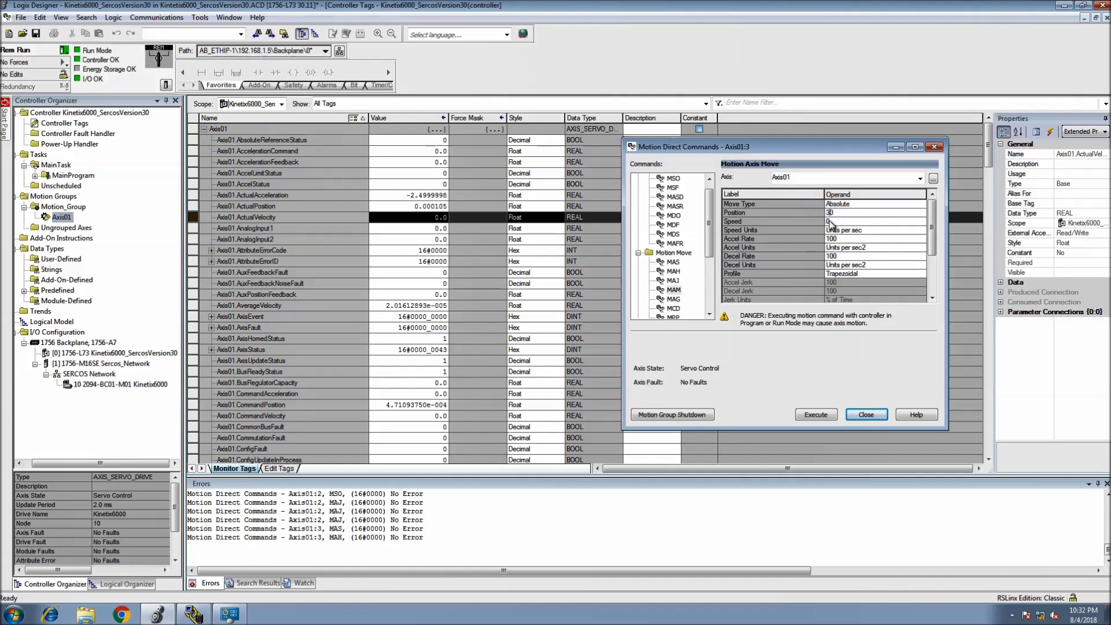
type("0")
left_click(835, 222)
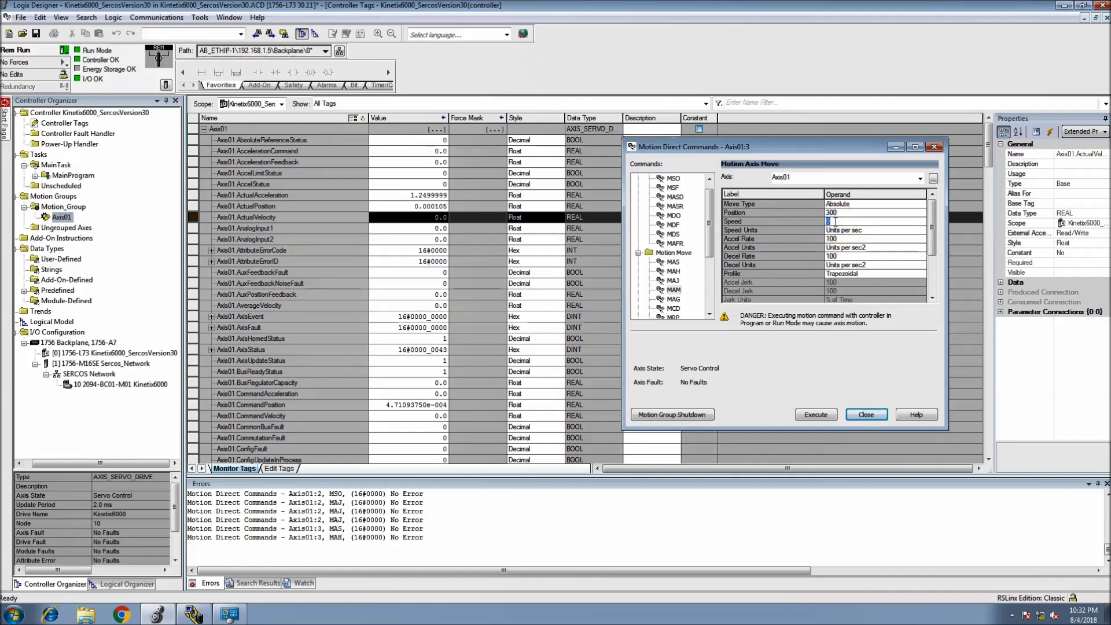
type("50")
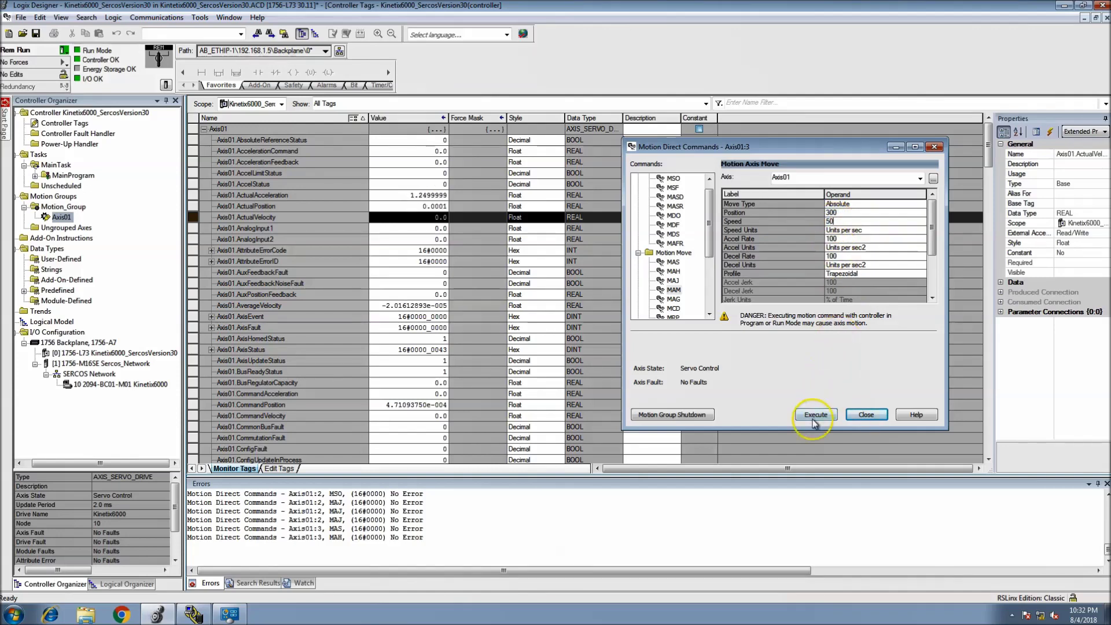
left_click(814, 415)
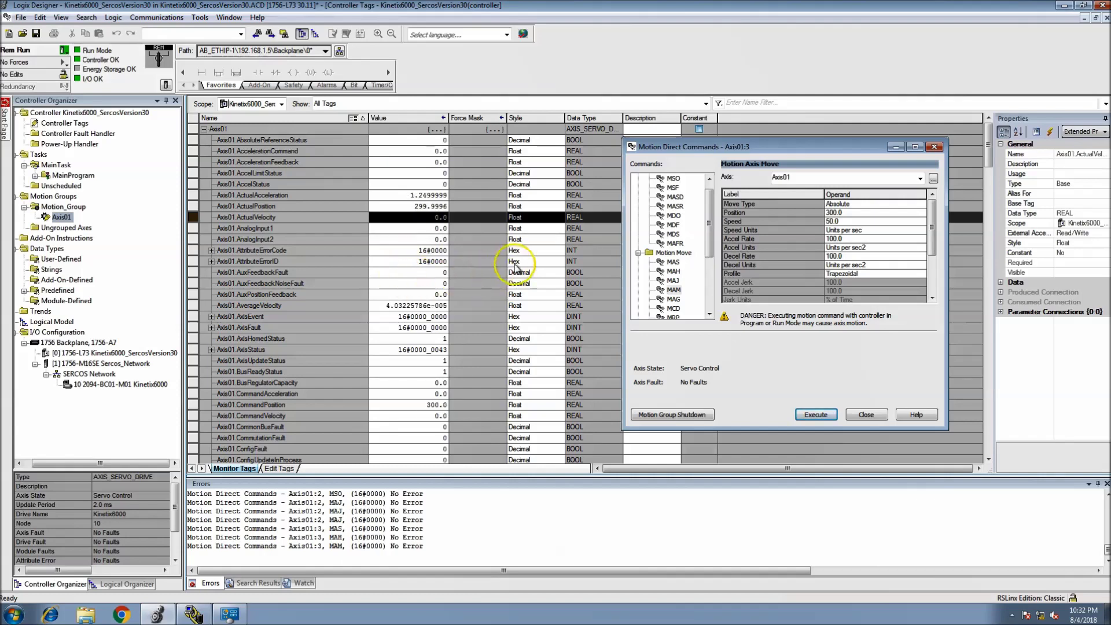
left_click(858, 203)
Run two incremental MAM moves of 300, leaving Axis01 at 900, then close the window
left_click(867, 222)
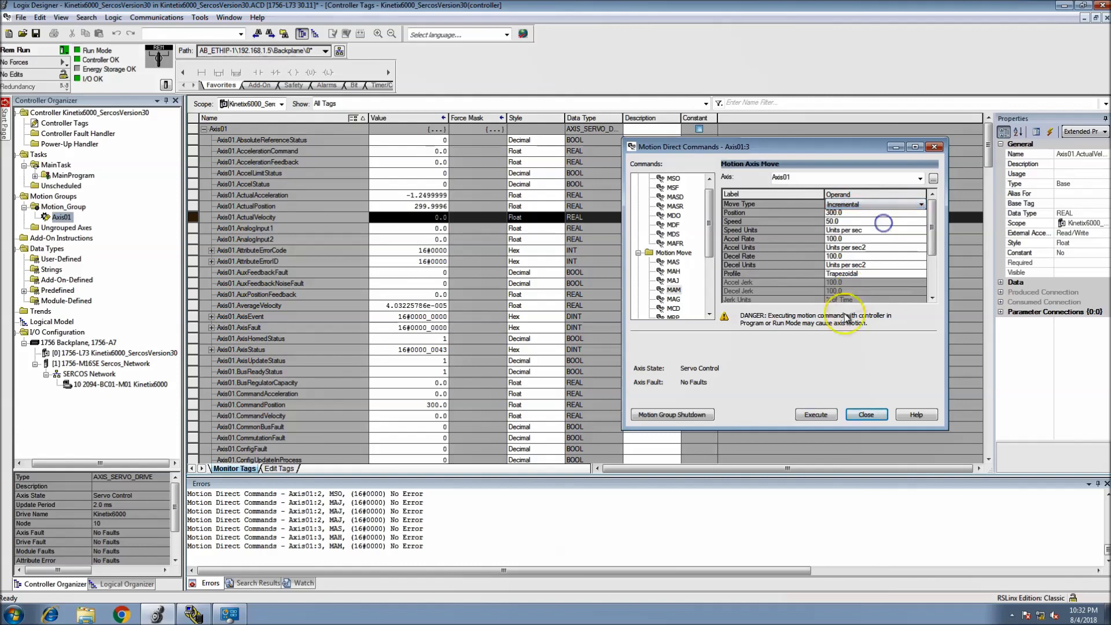
left_click(826, 414)
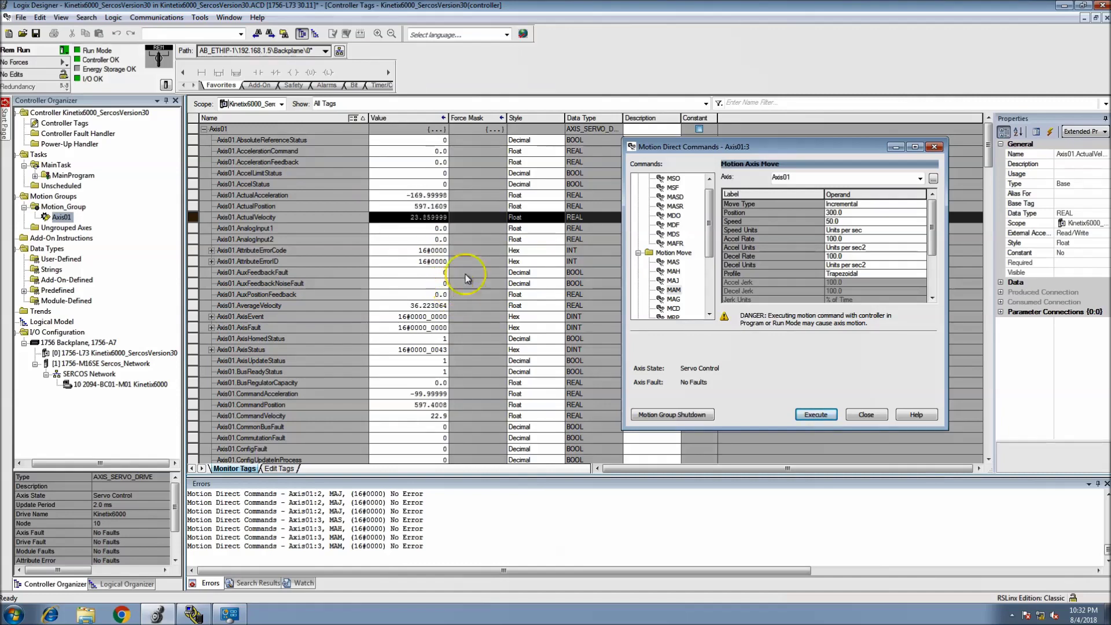
left_click(882, 203)
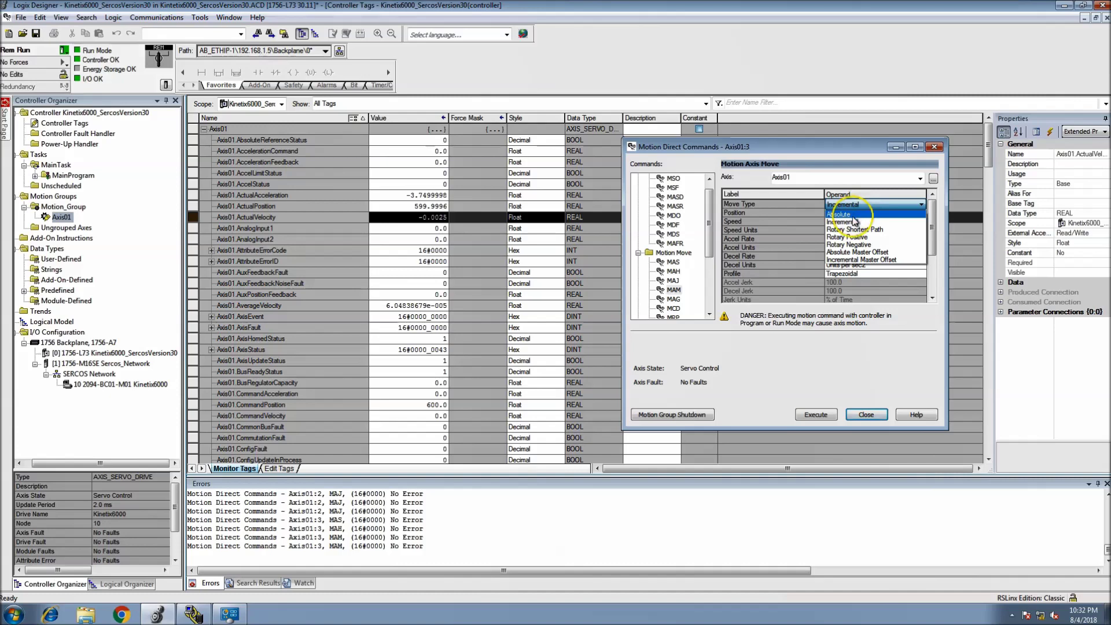
left_click(853, 223)
left_click(828, 213)
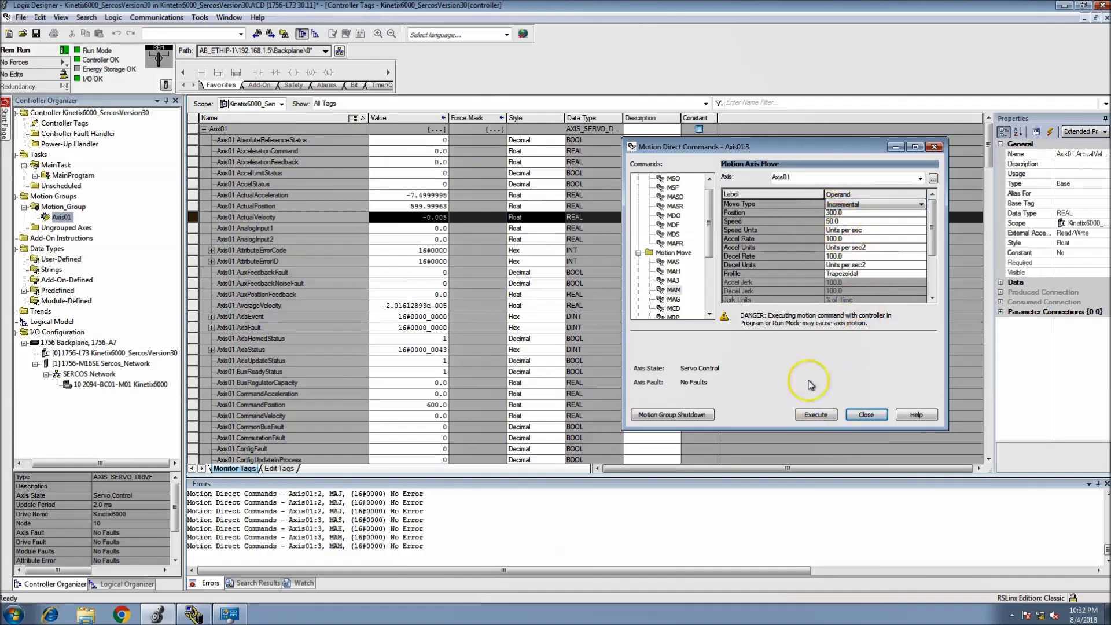
left_click(790, 218)
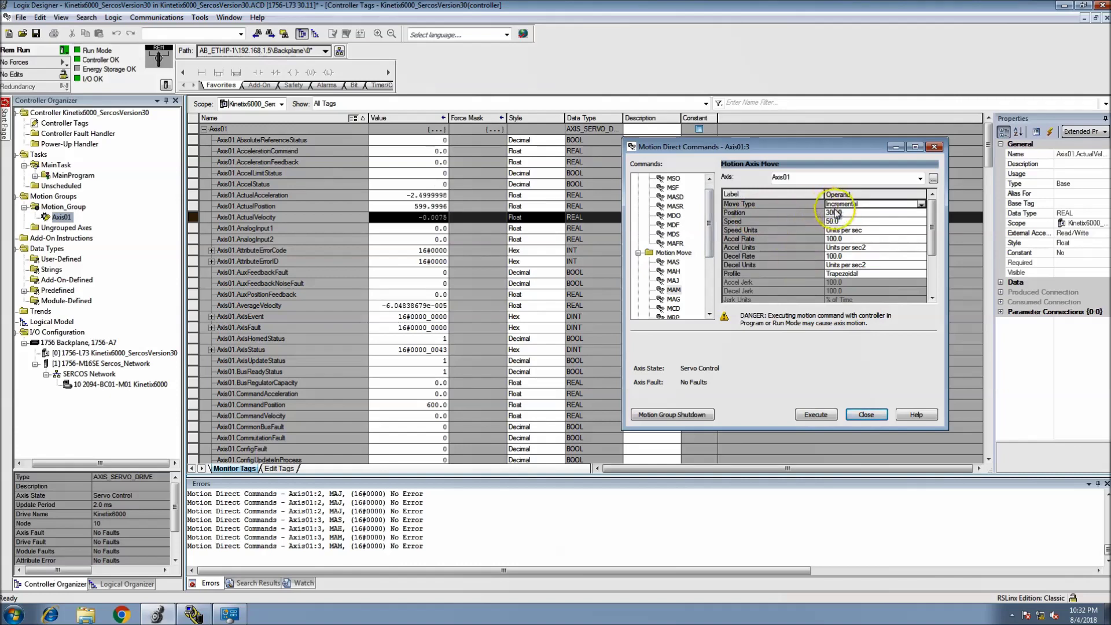
left_click(816, 414)
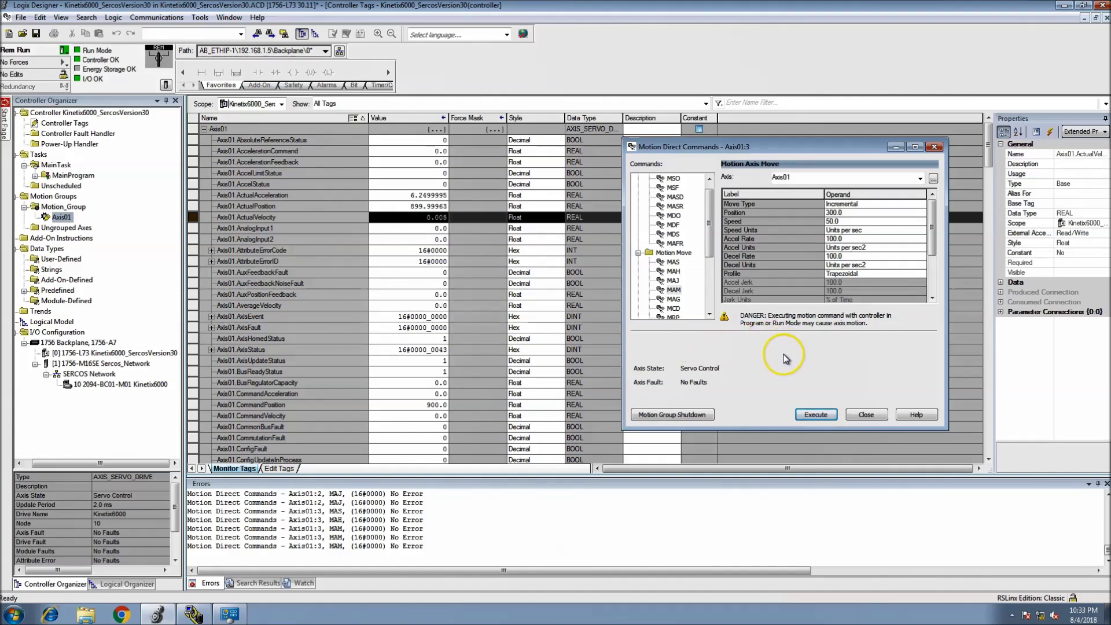
left_click(852, 414)
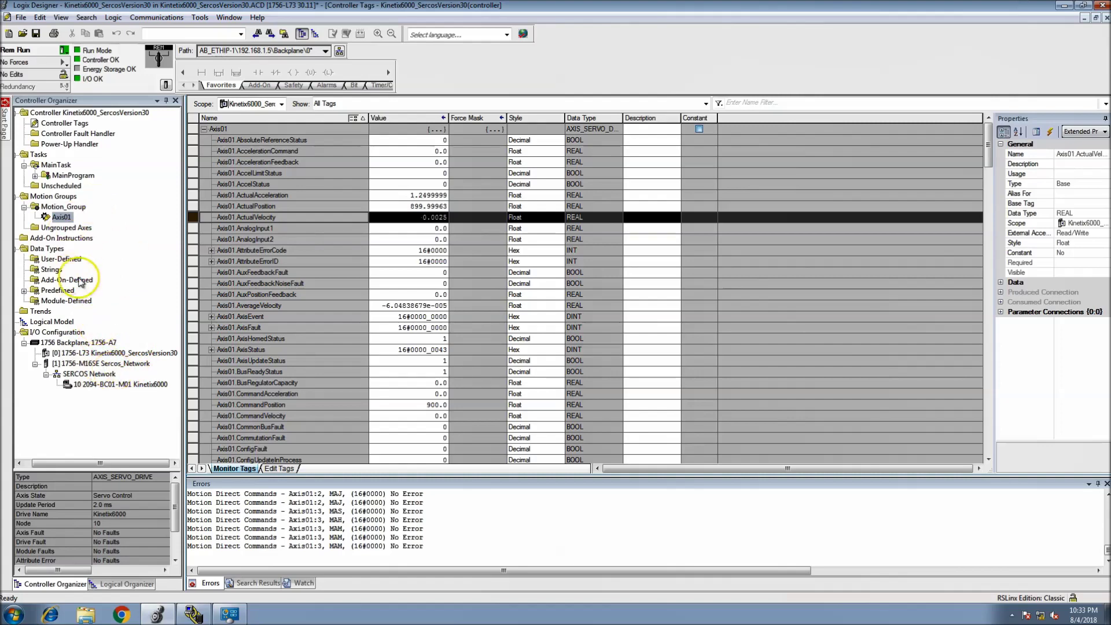
left_click(165, 85)
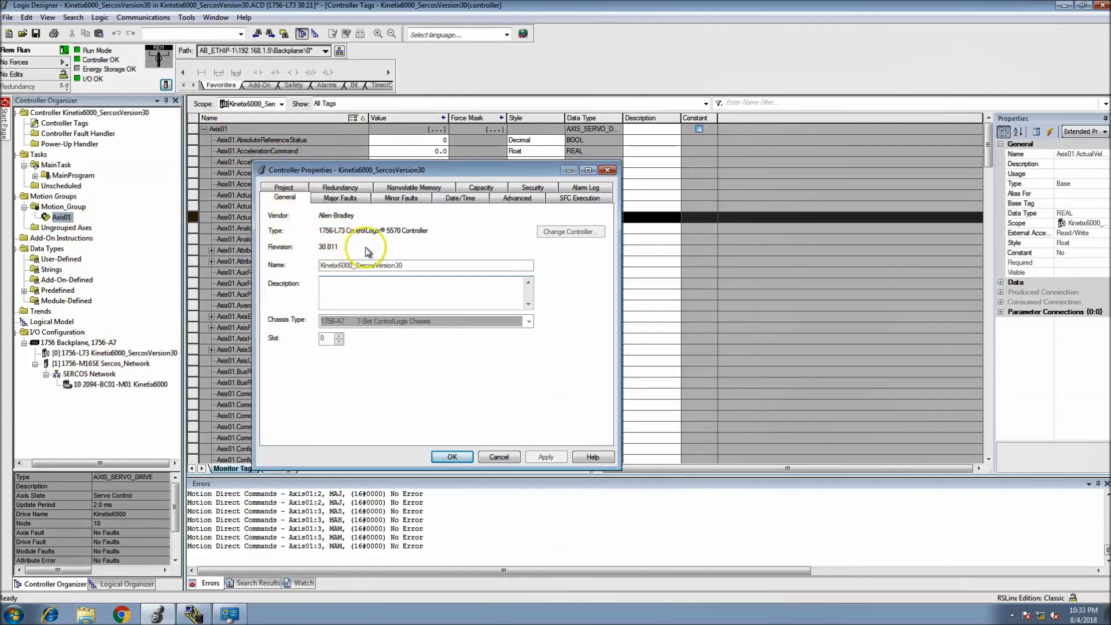
left_click(328, 247)
left_click(489, 457)
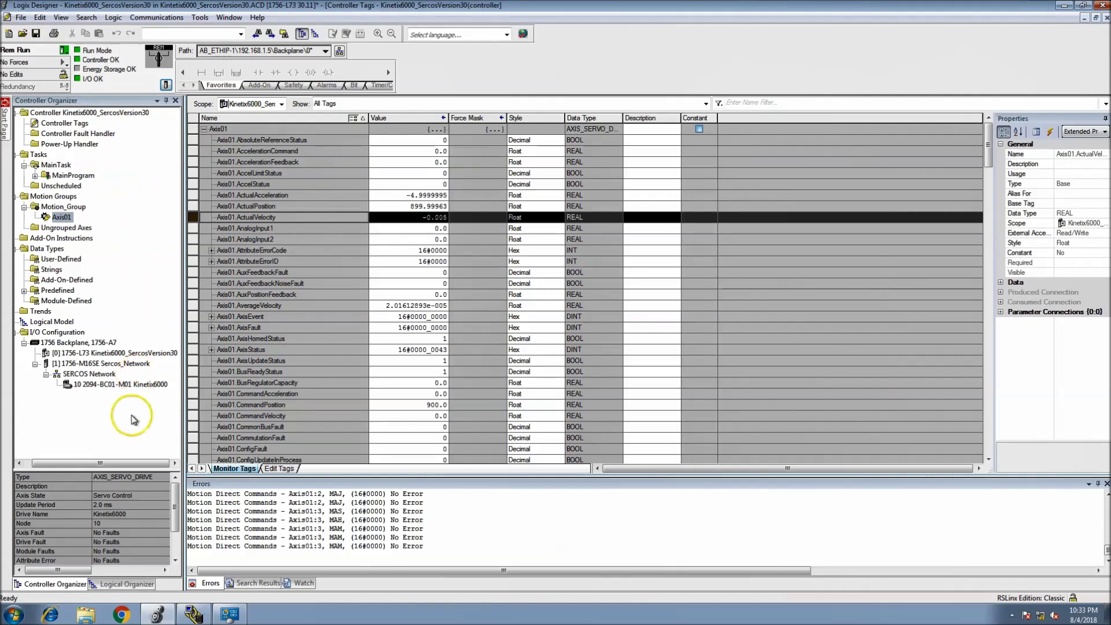
left_click(109, 582)
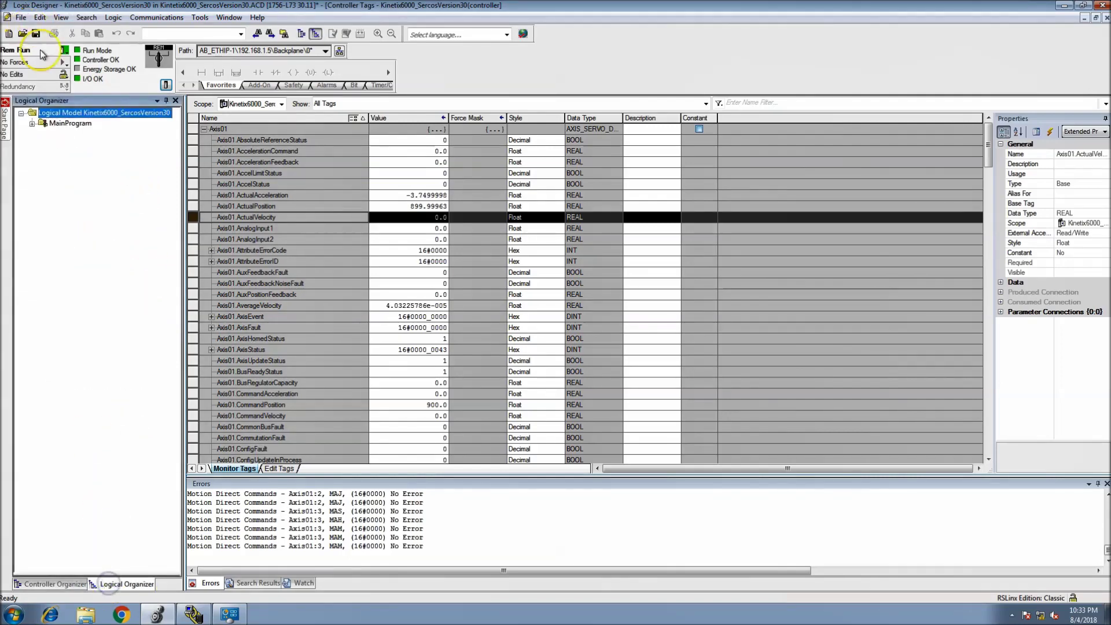
left_click(33, 129)
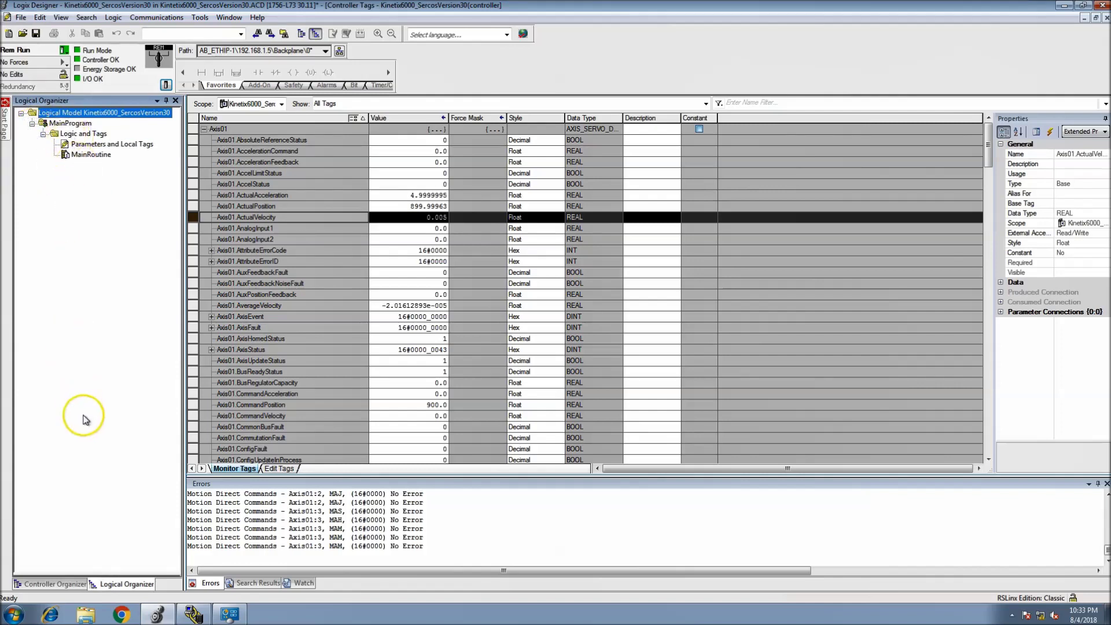
left_click(79, 584)
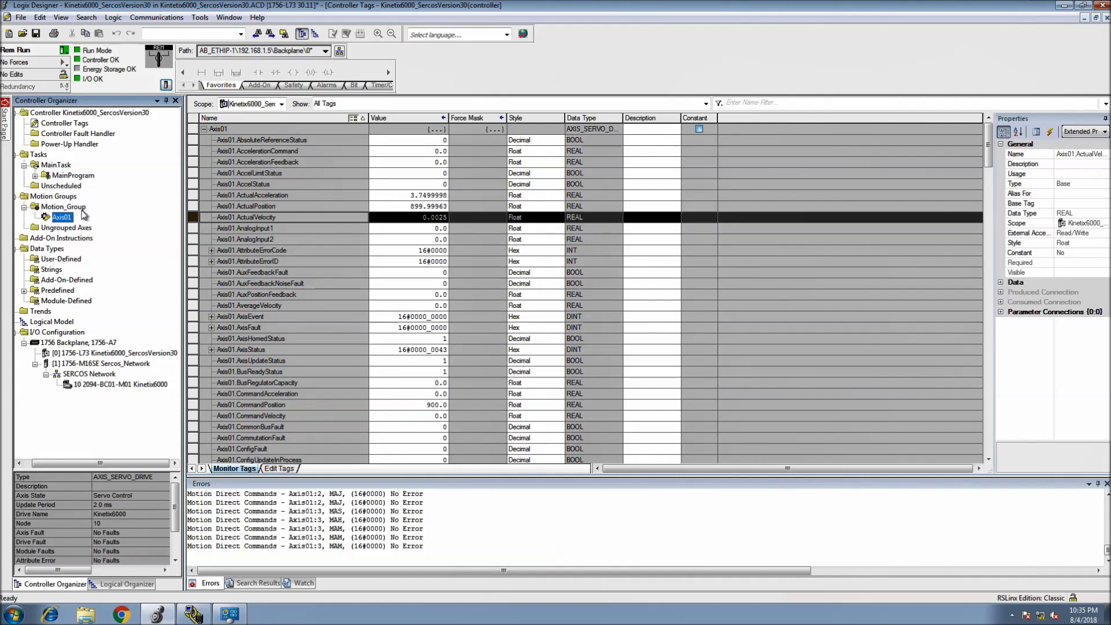
left_click(79, 218)
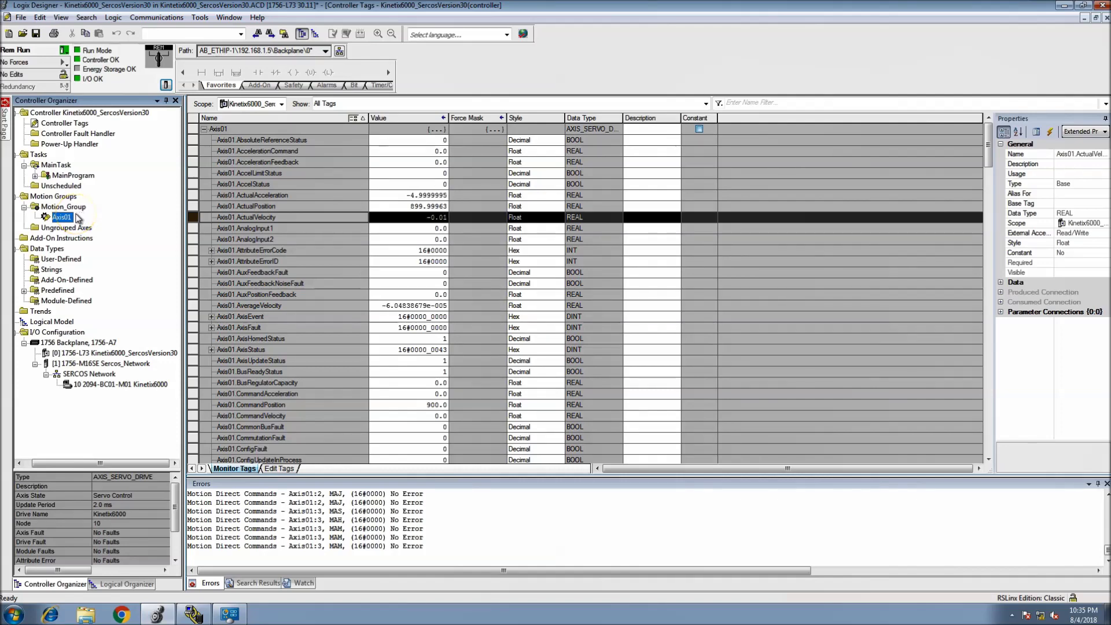